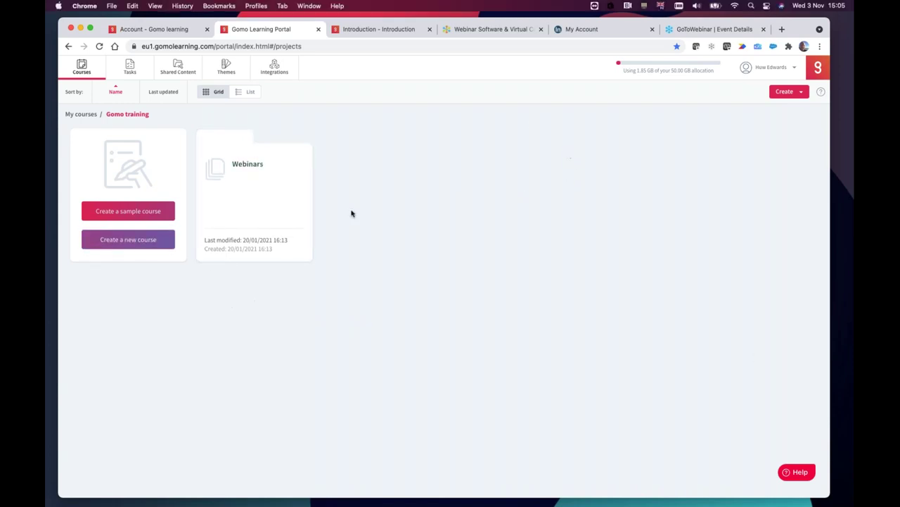
# Start a new course named 'Responsiveness' and advance to theme selection.
pyautogui.click(129, 239)
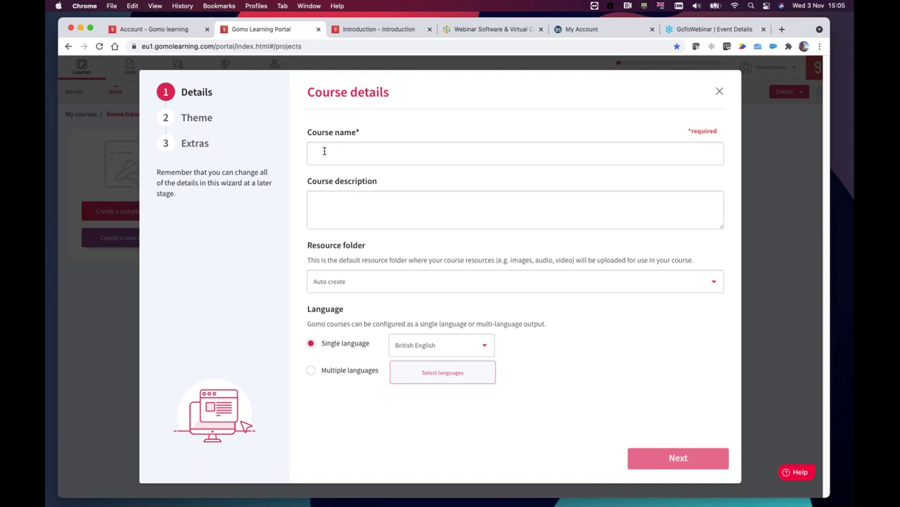
pyautogui.click(324, 150)
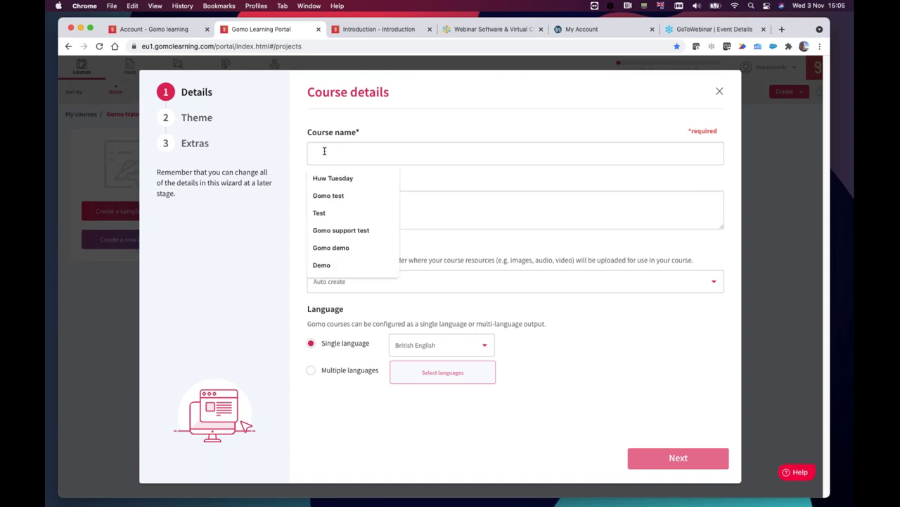
pyautogui.write('Responsiveness')
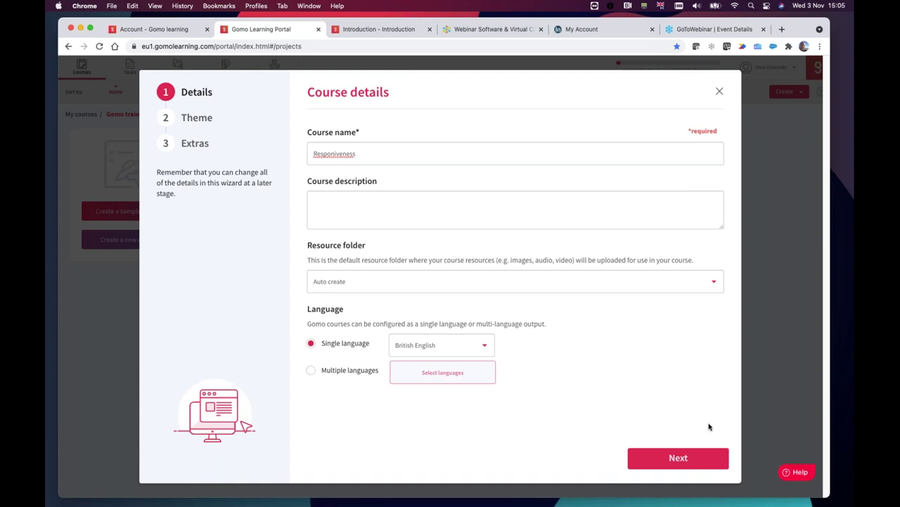
pyautogui.click(693, 459)
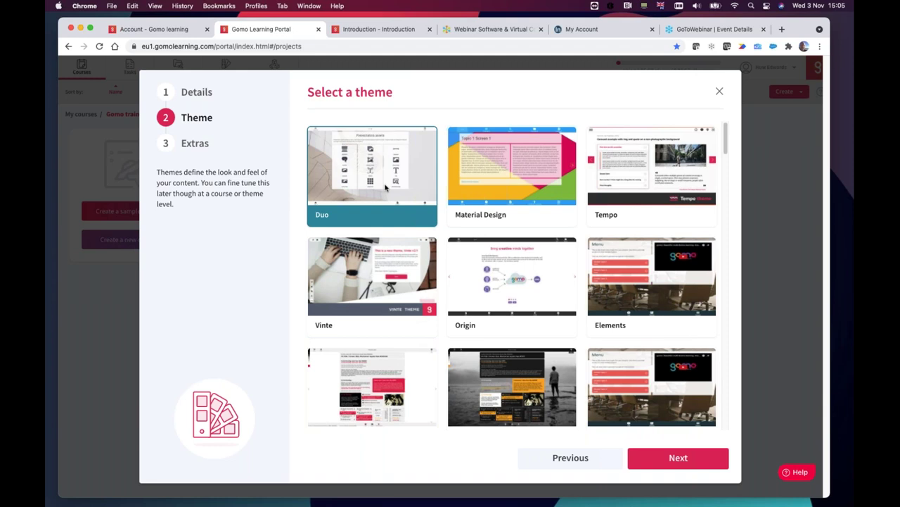
# Keep the Duo theme, set 4 content topics, and turn on Resources under Supporting content.
pyautogui.click(682, 460)
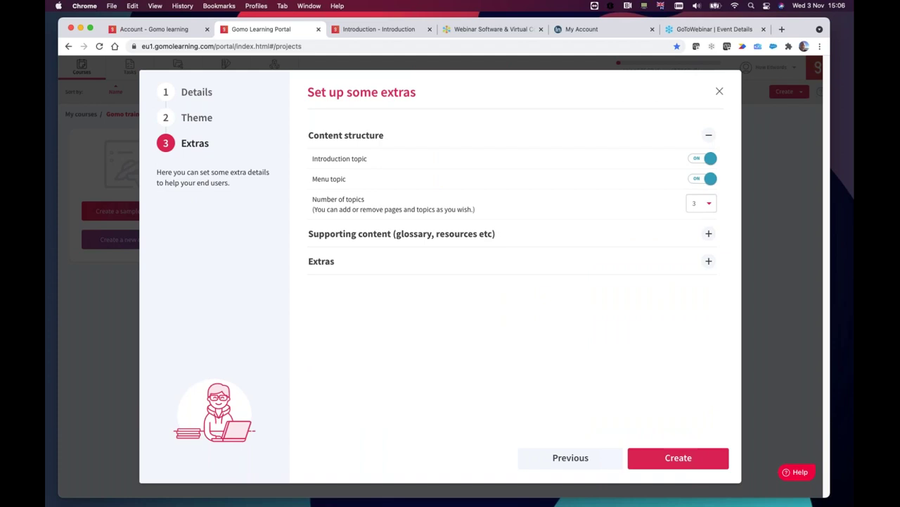
pyautogui.click(707, 204)
pyautogui.click(697, 214)
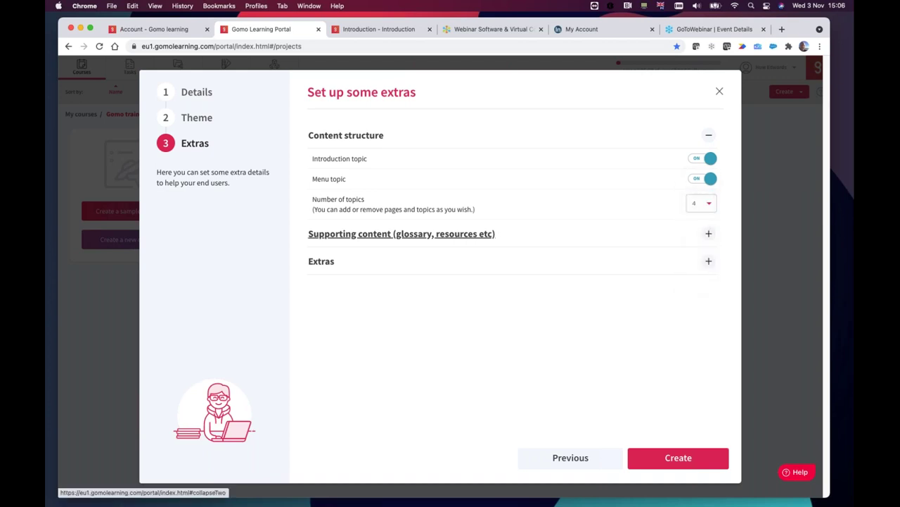
pyautogui.click(709, 234)
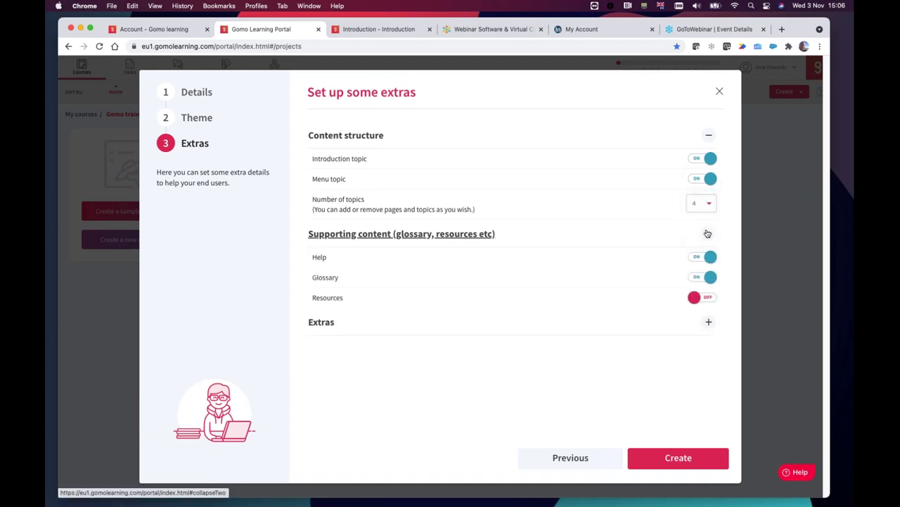
pyautogui.click(708, 299)
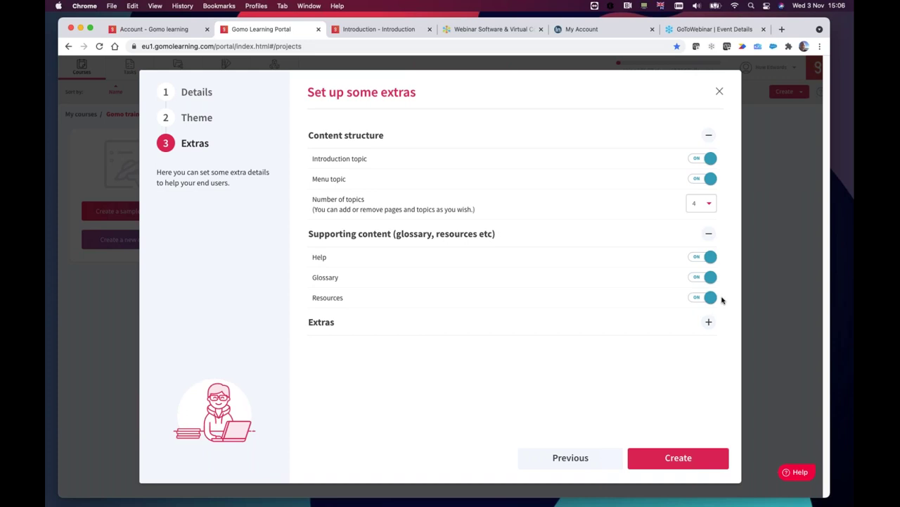
pyautogui.click(708, 322)
pyautogui.scroll(-1, 636, 383)
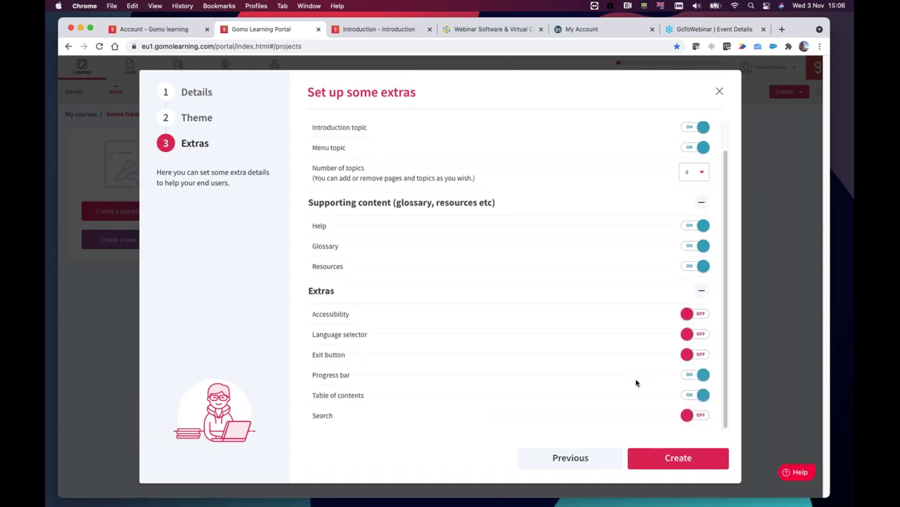
# Create the course with Introduction, Menu and four two-screen content topics.
pyautogui.click(686, 462)
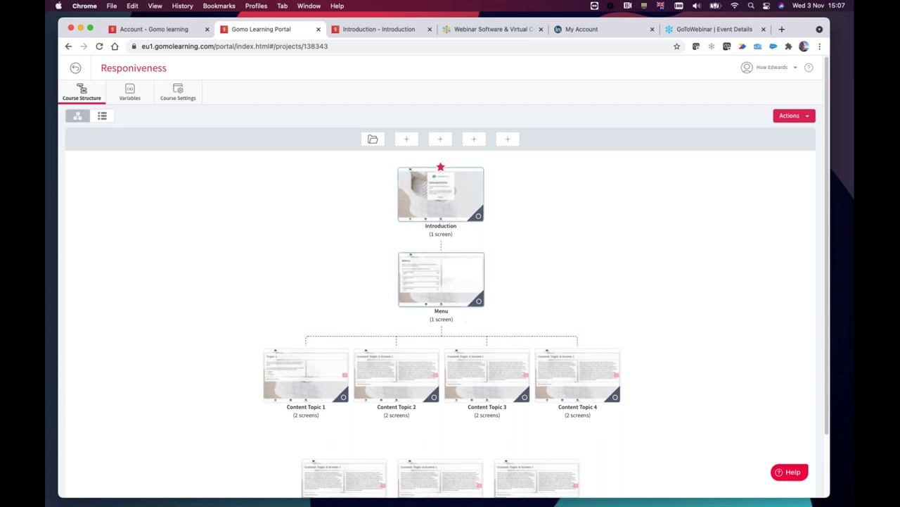
# Preview the course at desktop size from the Actions menu.
pyautogui.click(811, 118)
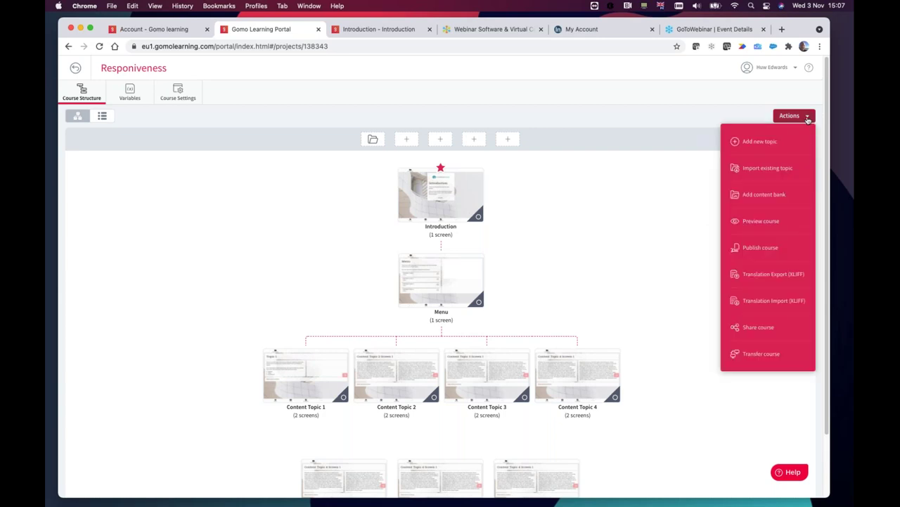
pyautogui.click(758, 222)
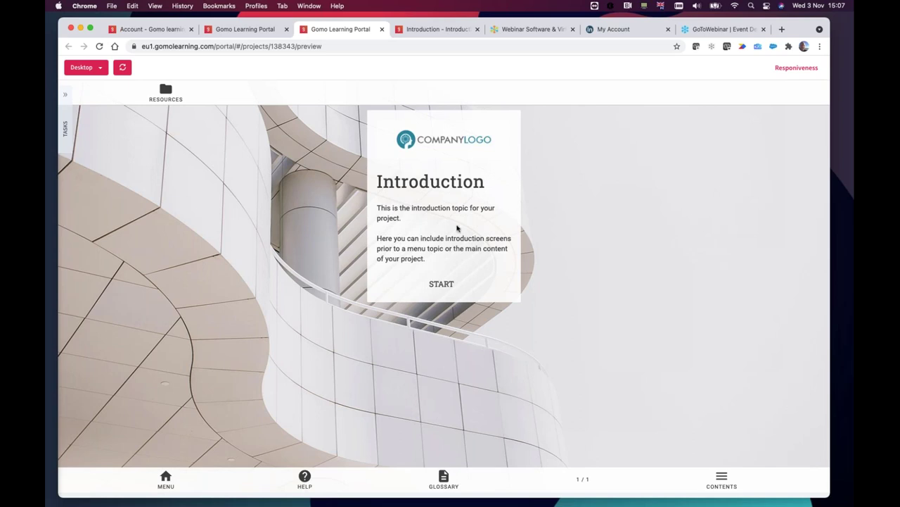
# Go from the Introduction to Content Topic 1 and preview it at Tablet Standard size.
pyautogui.click(450, 285)
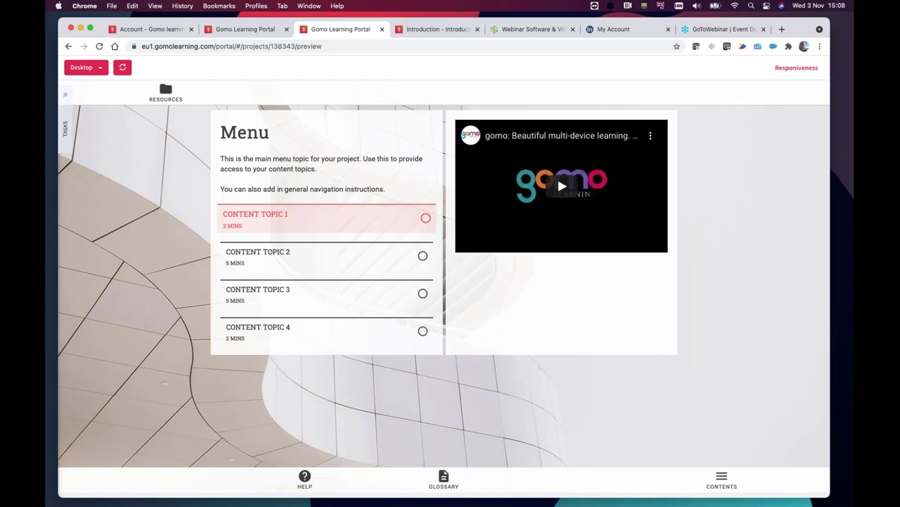
pyautogui.click(354, 221)
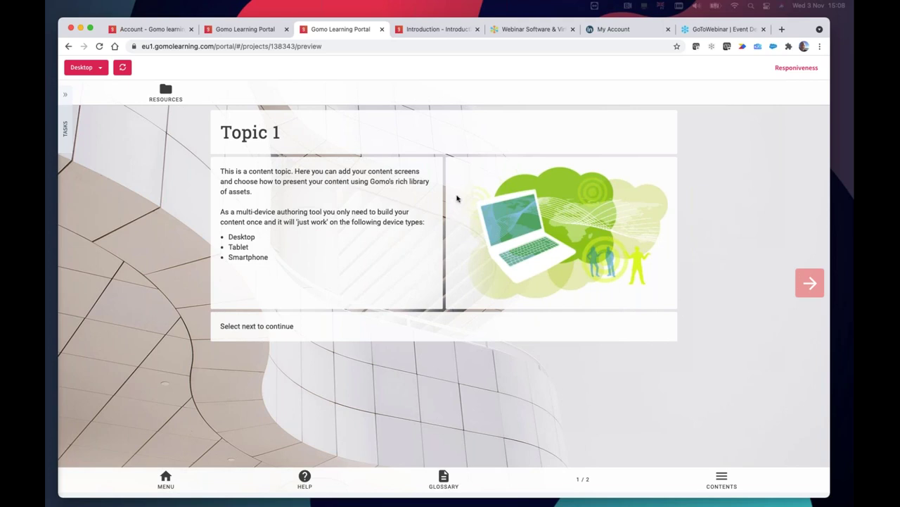
pyautogui.click(100, 69)
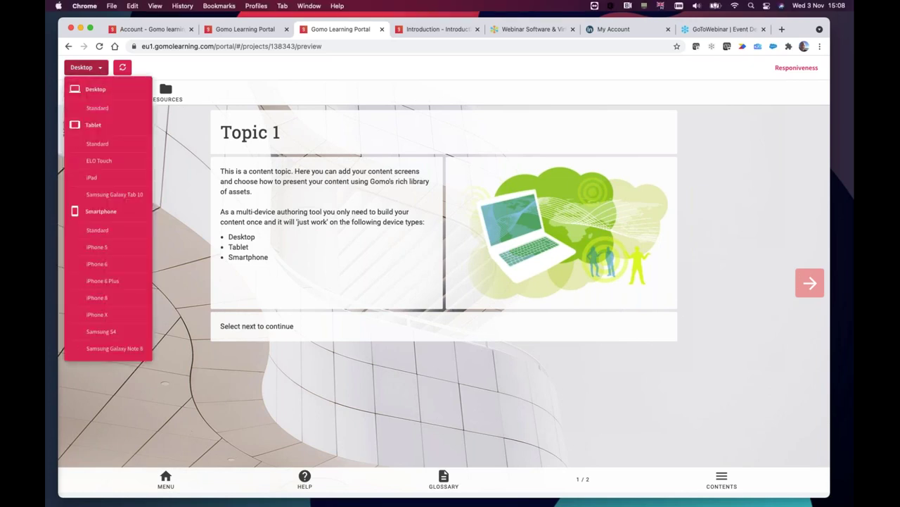
pyautogui.click(98, 143)
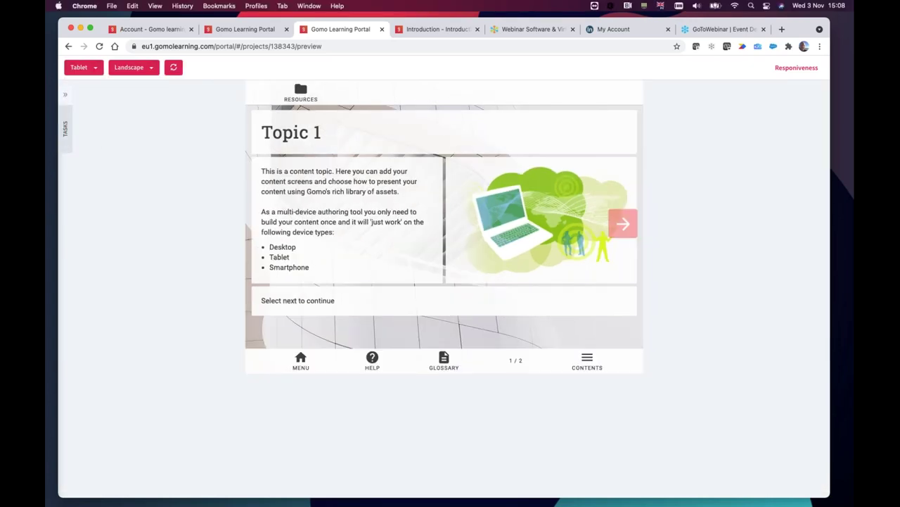
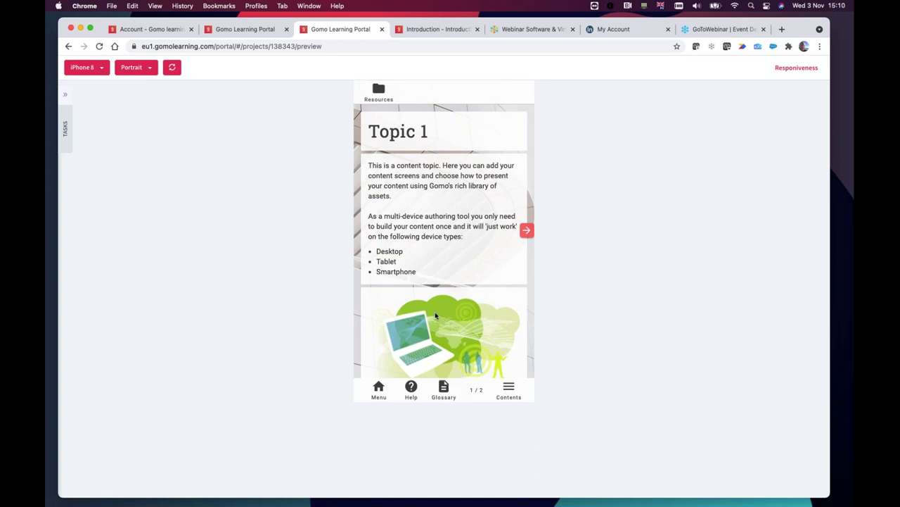
pyautogui.scroll(-3, 436, 316)
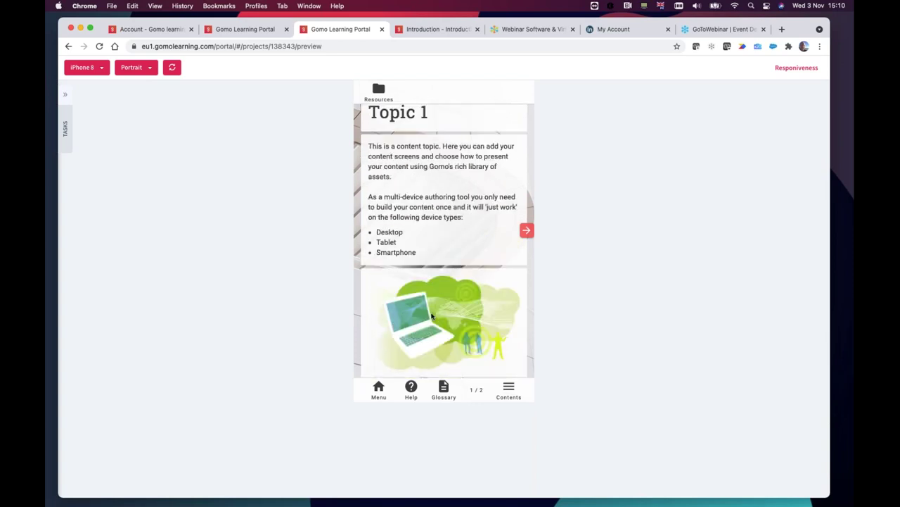
pyautogui.scroll(3, 439, 284)
pyautogui.scroll(-2, 429, 274)
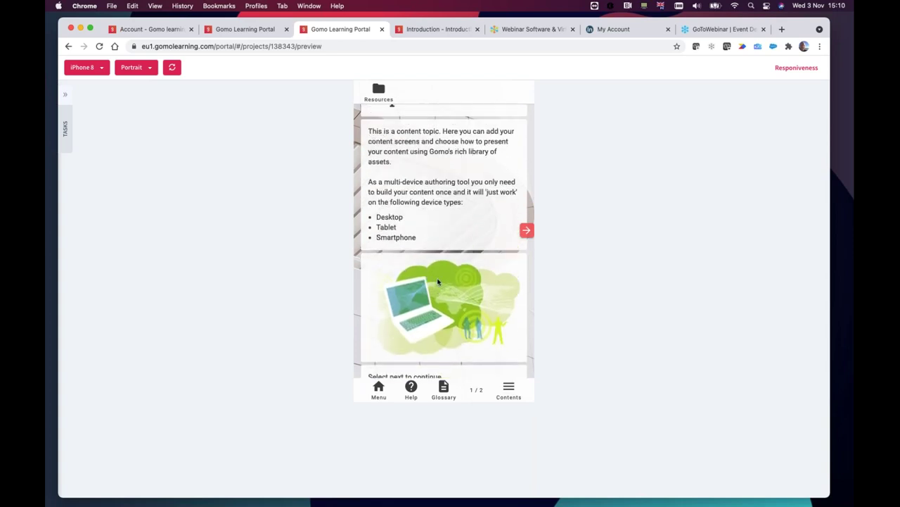
pyautogui.scroll(3, 408, 254)
pyautogui.click(412, 387)
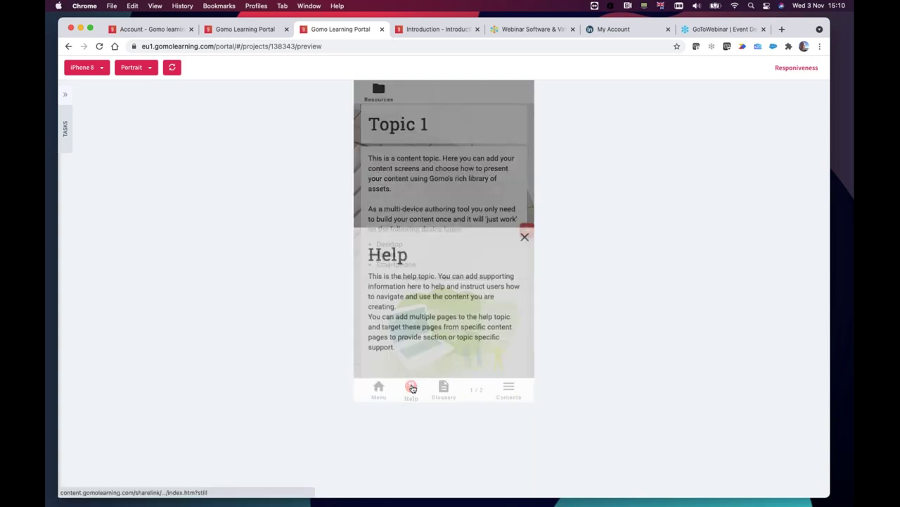
pyautogui.click(524, 115)
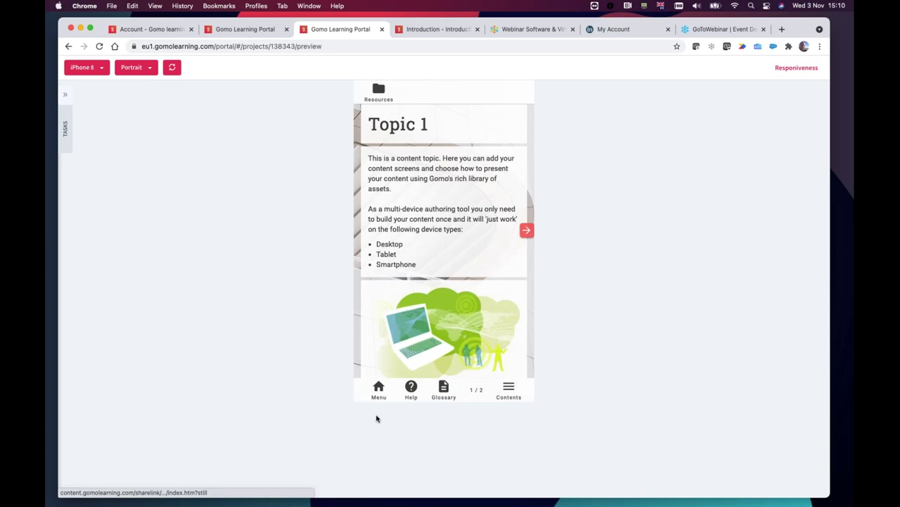
pyautogui.click(509, 389)
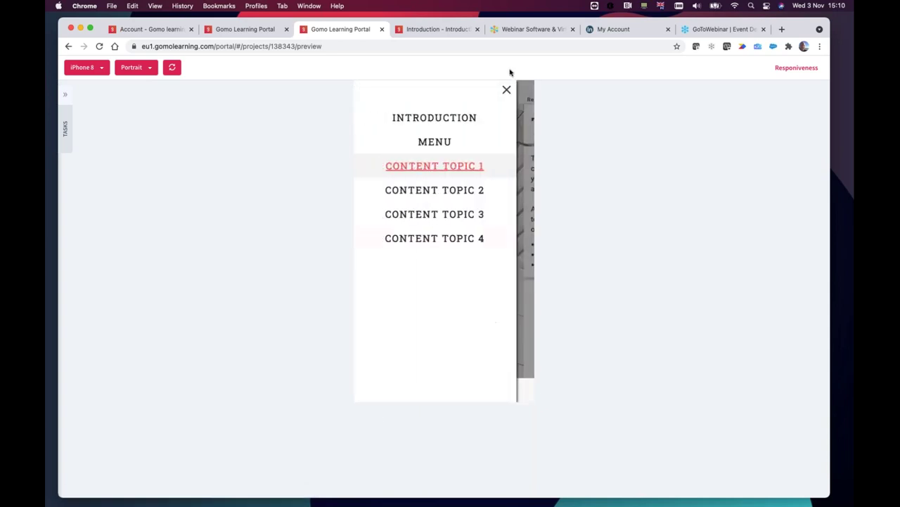
pyautogui.click(507, 90)
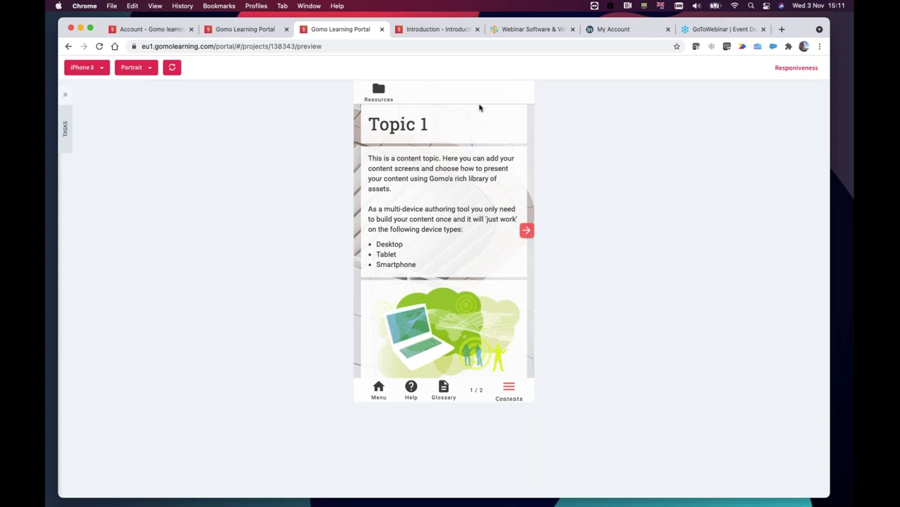
# Return to the Responsiveness course structure and open the Content Topic 1 card for editing.
pyautogui.click(246, 29)
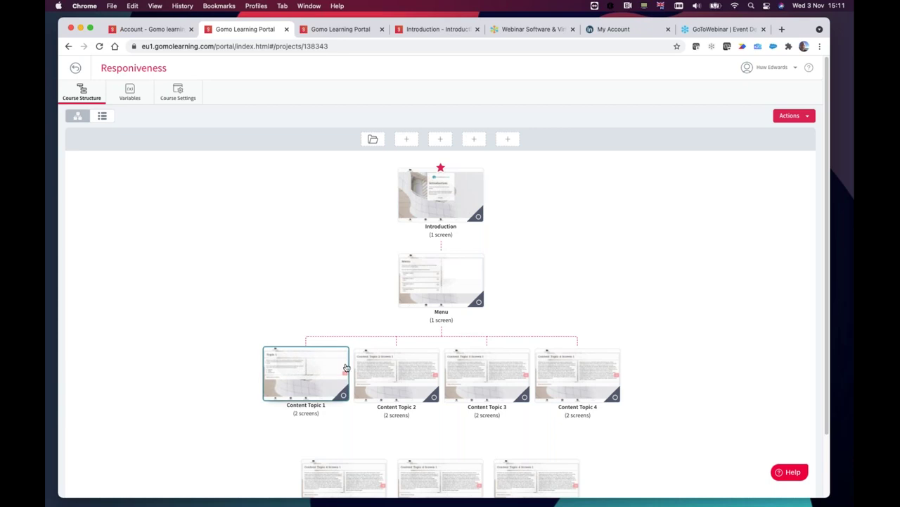
pyautogui.doubleClick(307, 374)
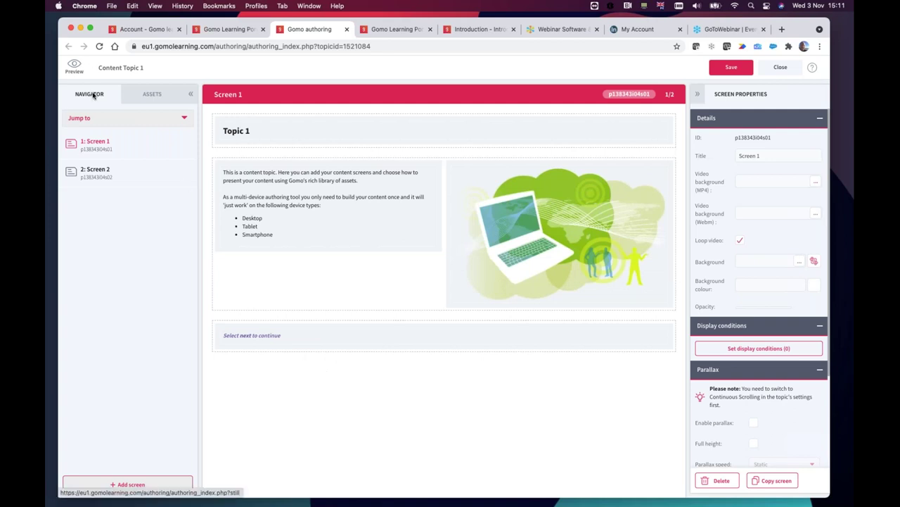
pyautogui.click(99, 173)
pyautogui.click(95, 142)
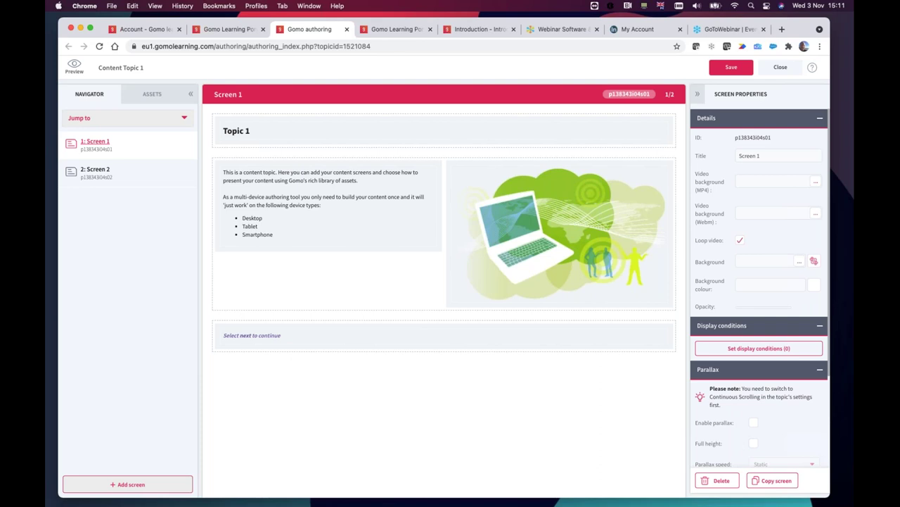
pyautogui.click(95, 171)
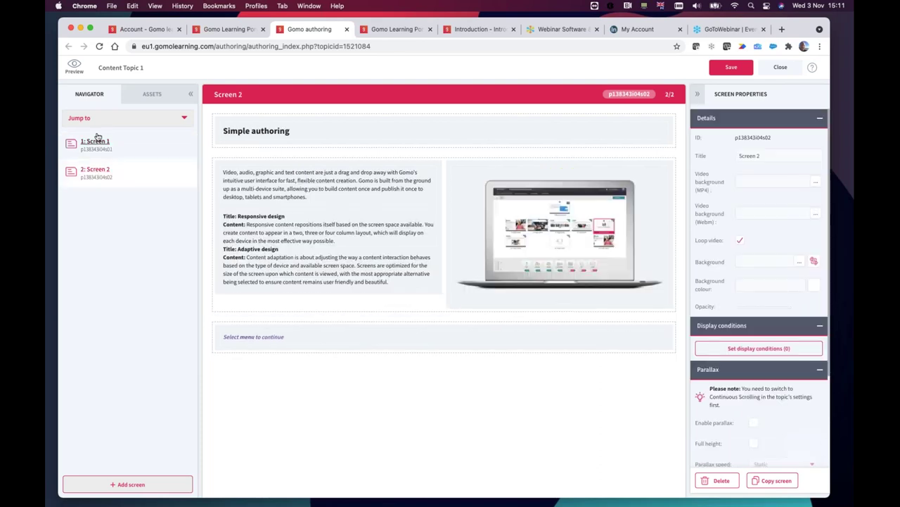
pyautogui.click(97, 145)
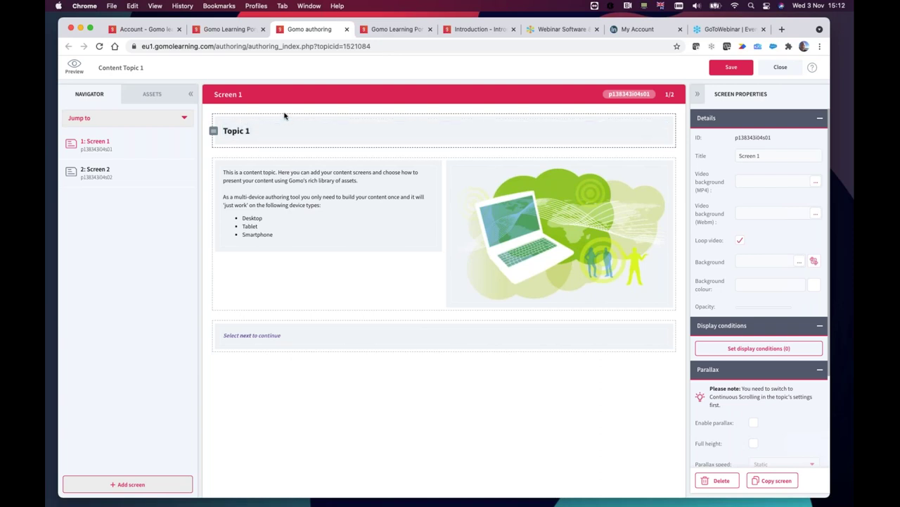
pyautogui.click(283, 116)
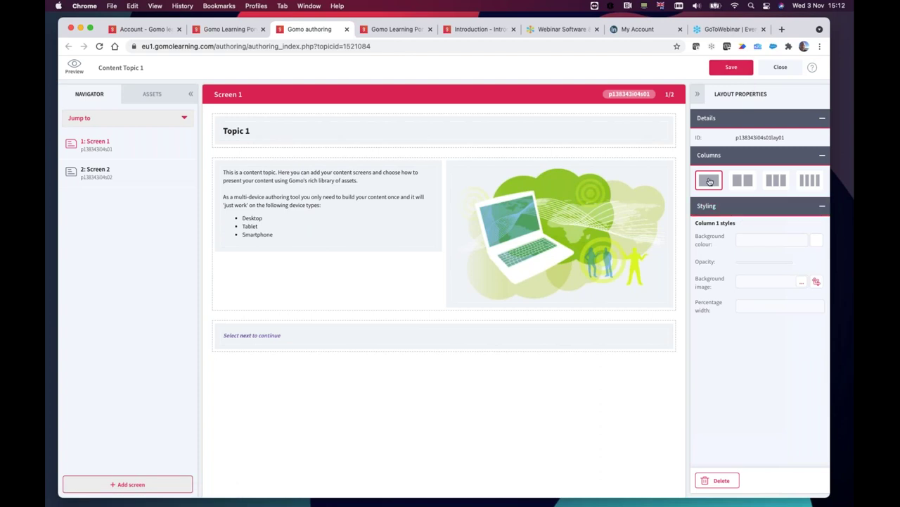
pyautogui.click(746, 183)
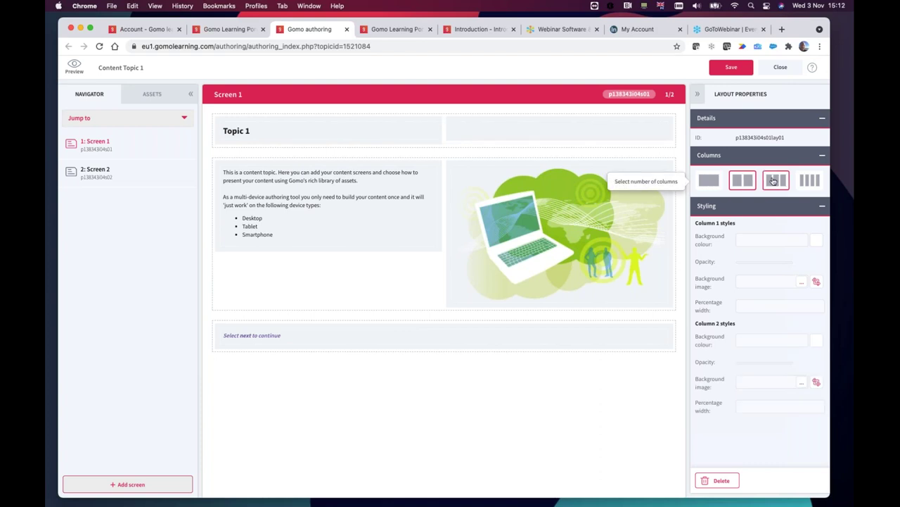
pyautogui.click(773, 181)
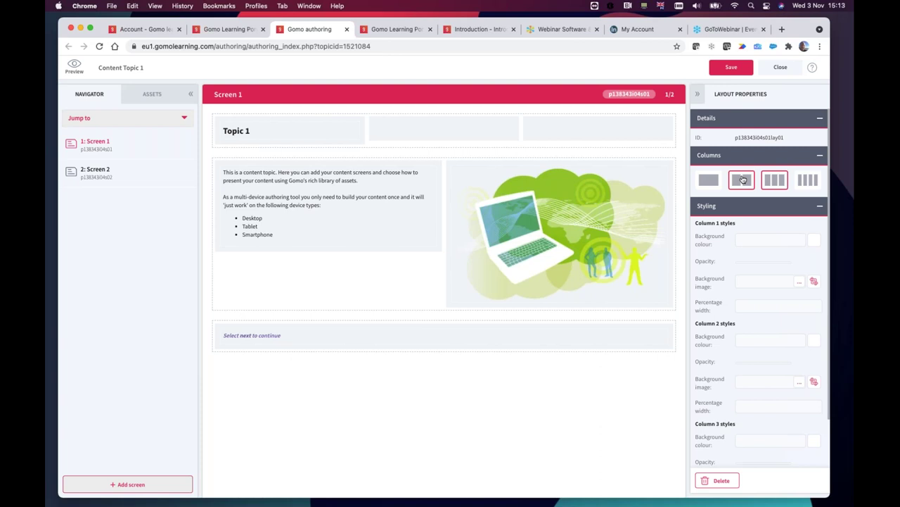
pyautogui.click(807, 181)
pyautogui.click(779, 183)
pyautogui.click(708, 180)
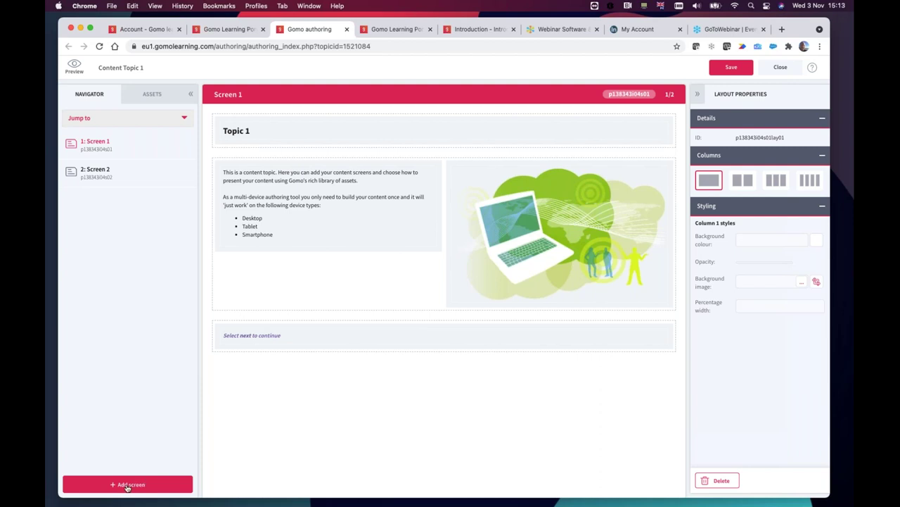
# Add a new blank Screen 3 to Content Topic 1 and select it.
pyautogui.click(126, 487)
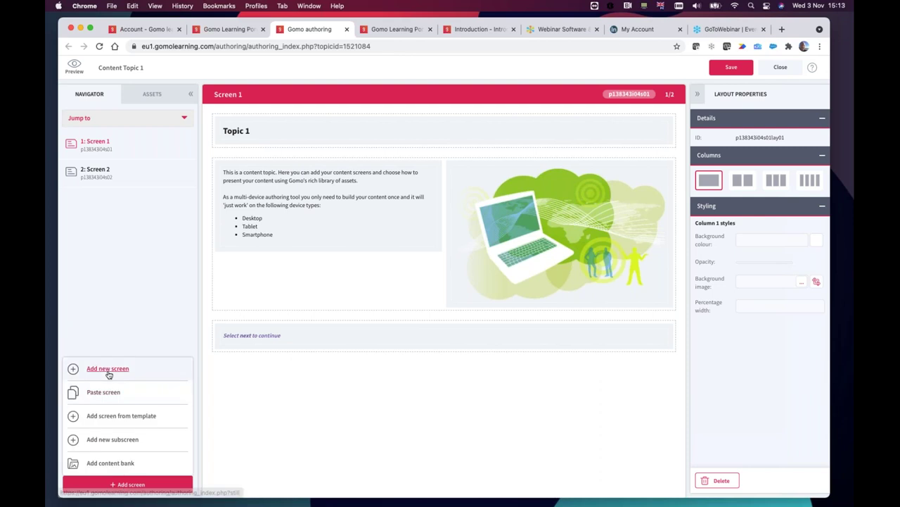
pyautogui.click(105, 370)
pyautogui.click(97, 199)
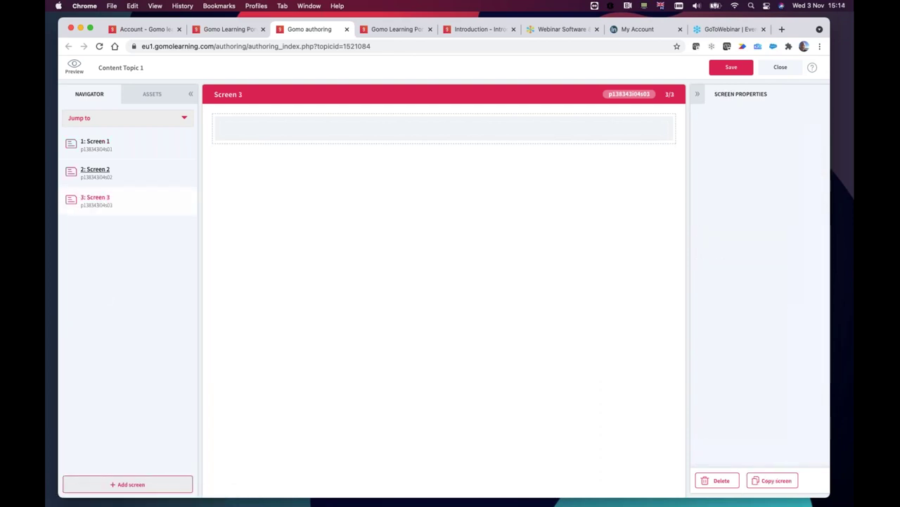
# Place a Presentation Filmstrip asset on Screen 3 and save the topic.
pyautogui.click(152, 94)
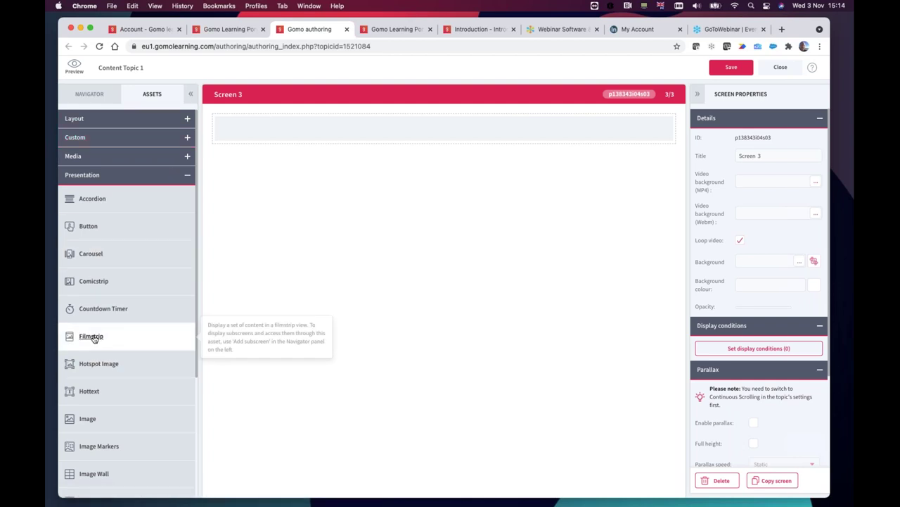
pyautogui.moveTo(157, 325); pyautogui.dragTo(339, 135)
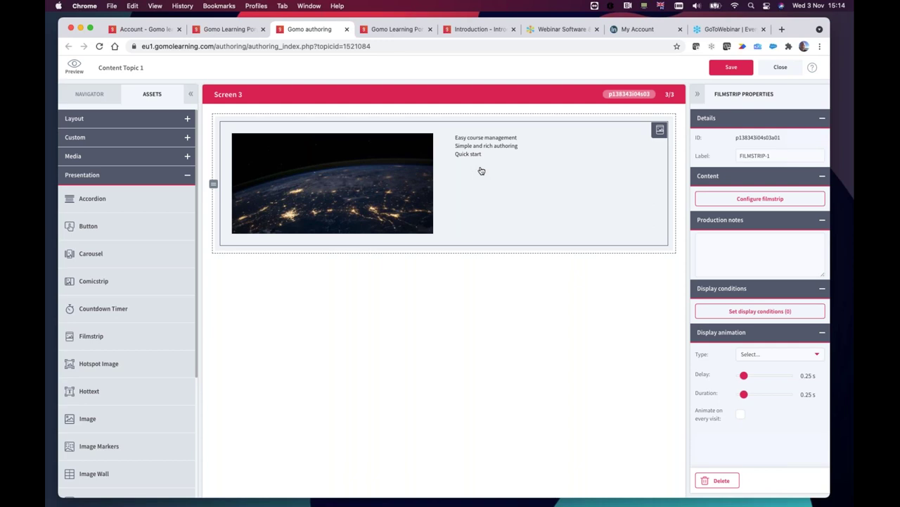
pyautogui.click(731, 69)
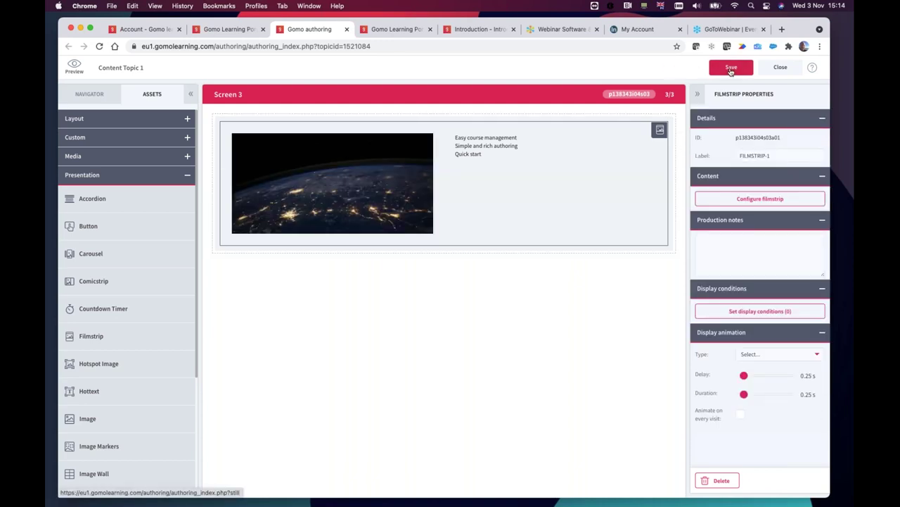
# Preview Screen 3 on desktop, stepping the filmstrip back and forth to Simple and rich authoring.
pyautogui.click(76, 71)
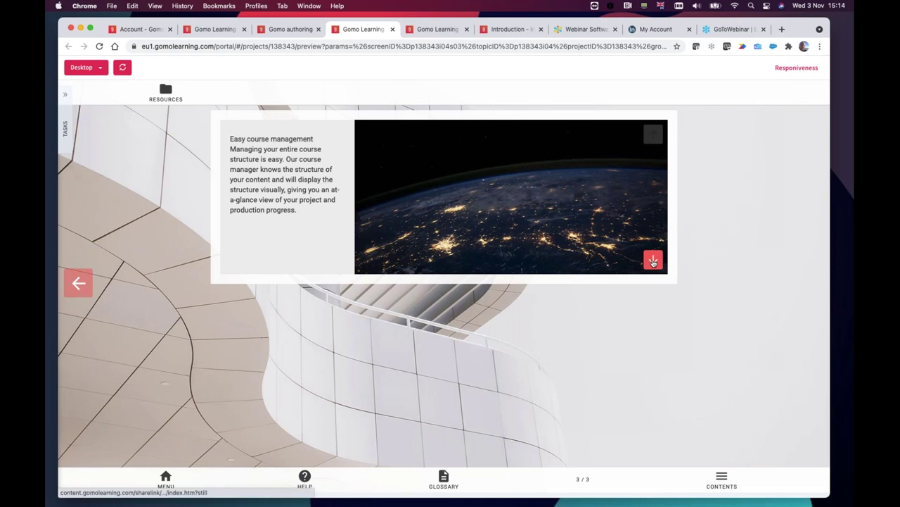
pyautogui.click(653, 261)
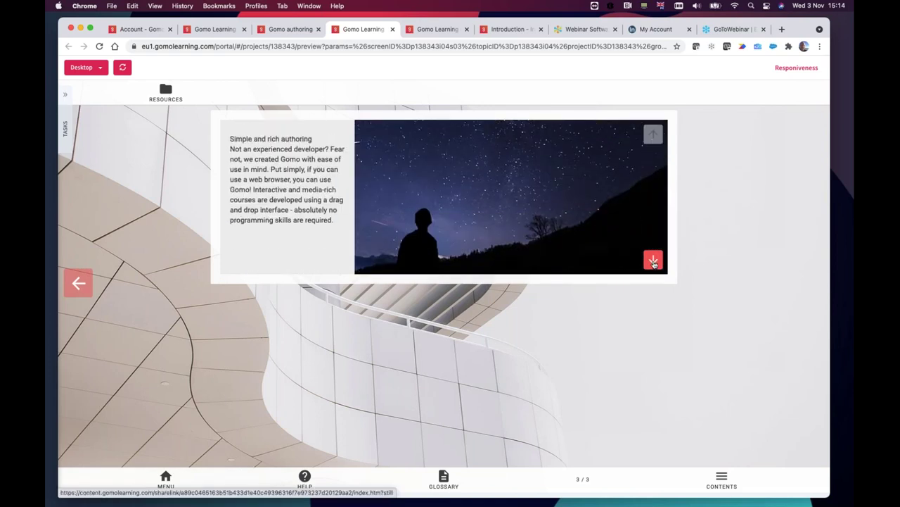
pyautogui.click(654, 262)
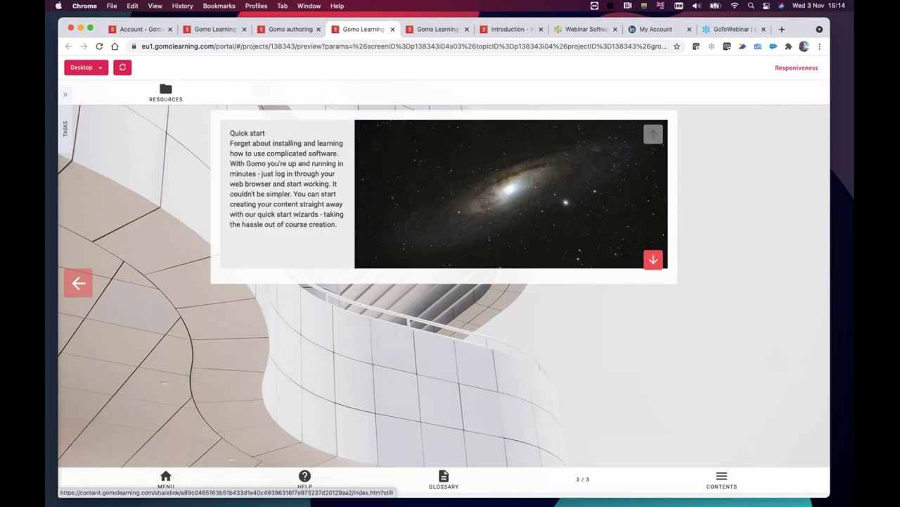
pyautogui.click(649, 136)
pyautogui.click(651, 134)
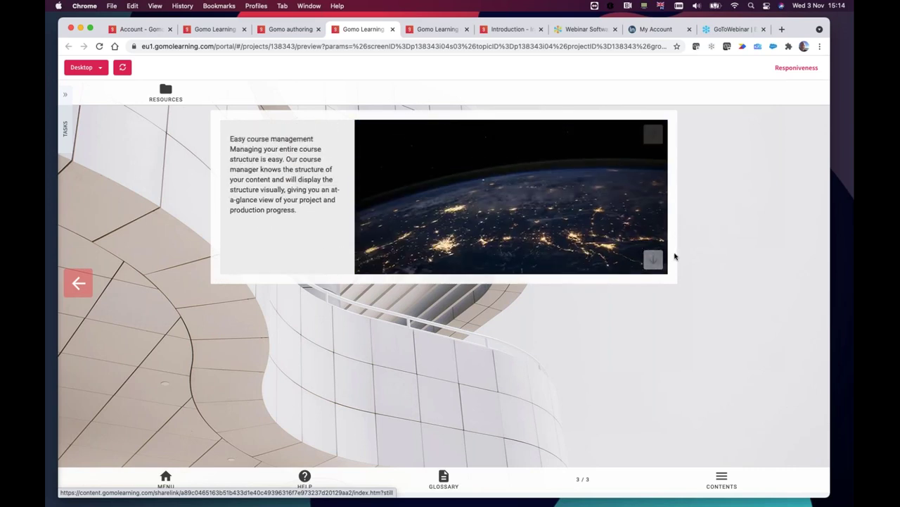
pyautogui.click(653, 260)
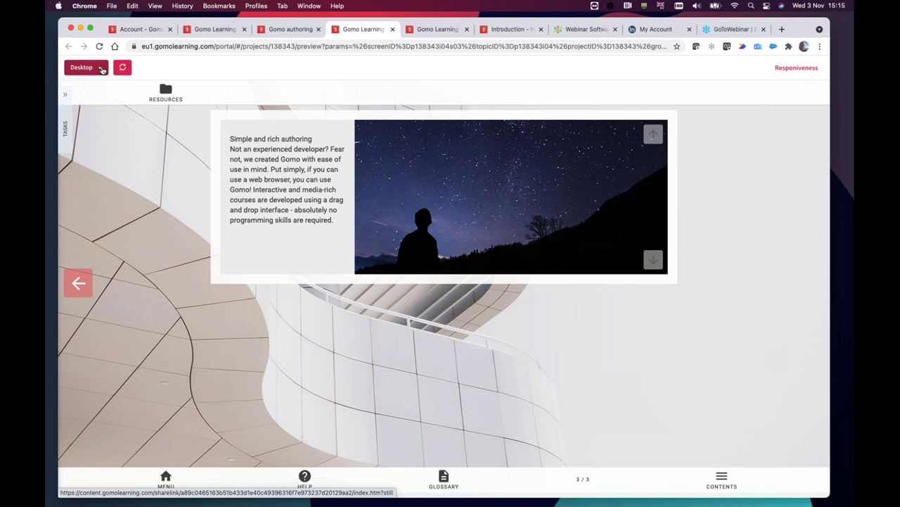
# Switch the Screen 3 preview to an iPhone 8 in portrait.
pyautogui.click(100, 67)
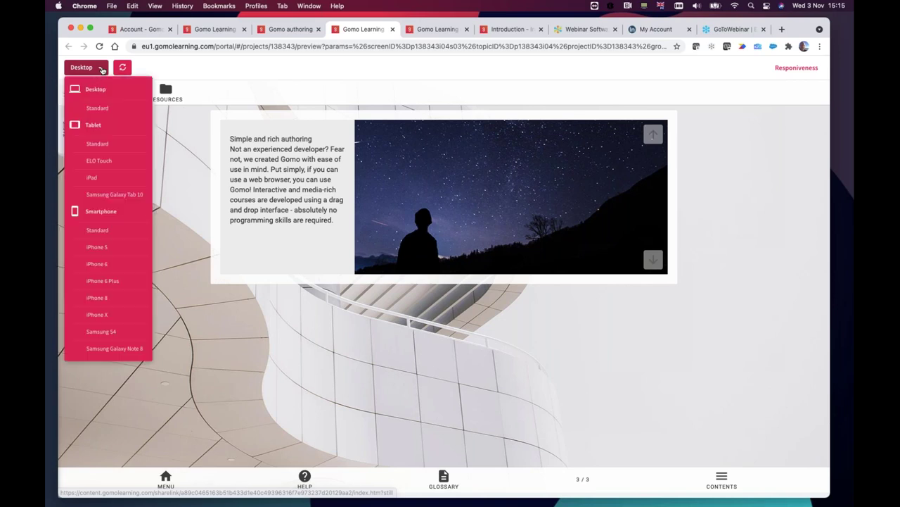
pyautogui.click(107, 304)
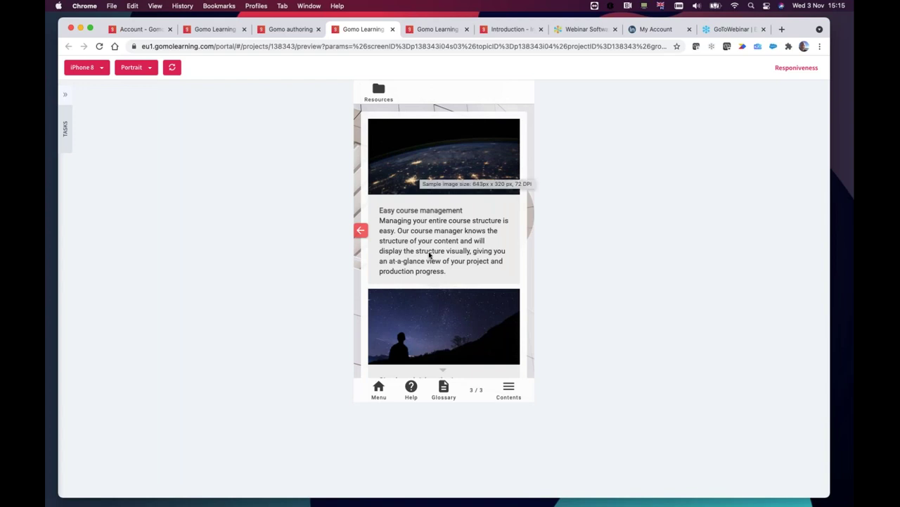
pyautogui.scroll(-2, 426, 168)
pyautogui.scroll(-1, 425, 168)
pyautogui.scroll(3, 426, 176)
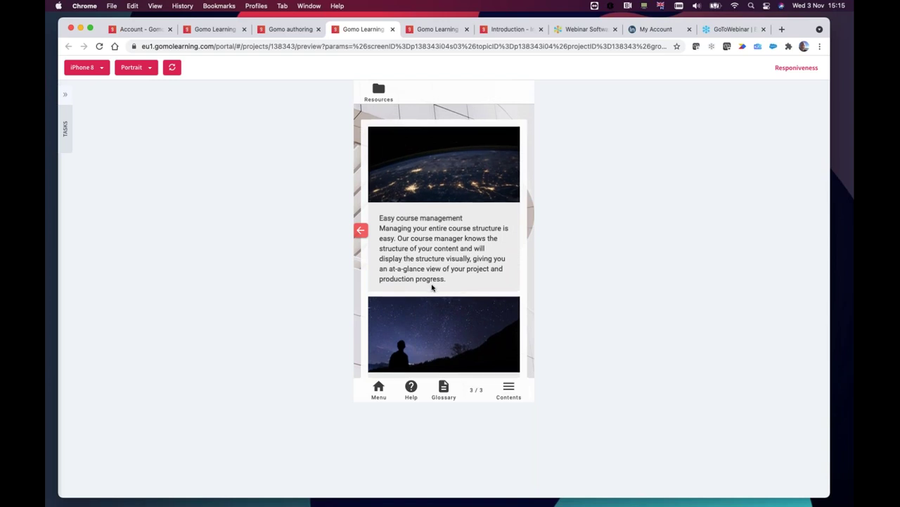
pyautogui.scroll(-3, 432, 253)
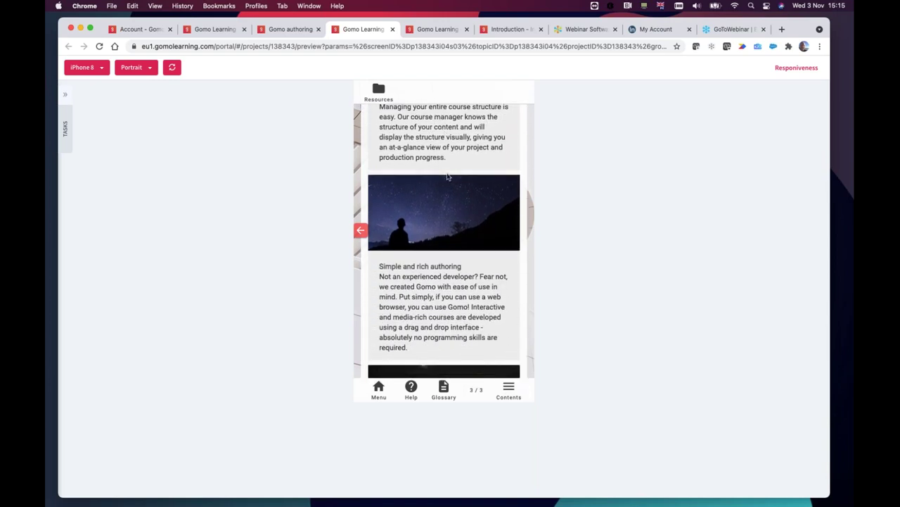
# Scroll the iPhone 8 preview to the Quick start text and open the preview device choices.
pyautogui.scroll(-2, 454, 246)
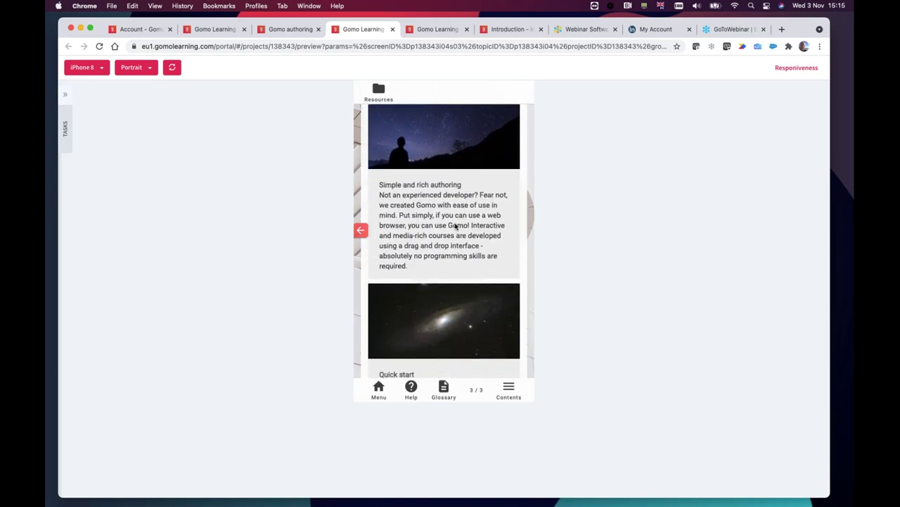
pyautogui.scroll(-3, 446, 220)
pyautogui.scroll(4, 446, 232)
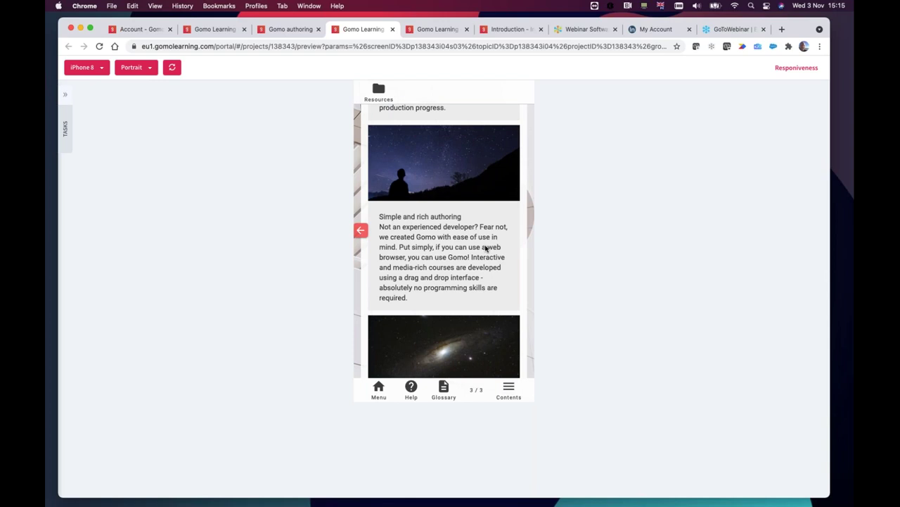
pyautogui.scroll(-3, 485, 211)
pyautogui.scroll(5, 481, 155)
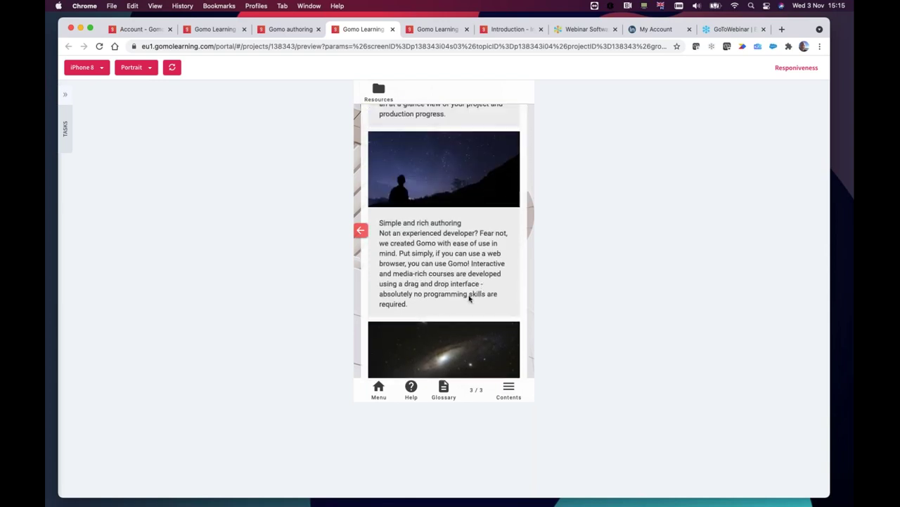
pyautogui.scroll(-5, 468, 348)
pyautogui.scroll(1, 481, 257)
pyautogui.scroll(4, 481, 257)
pyautogui.scroll(-5, 476, 211)
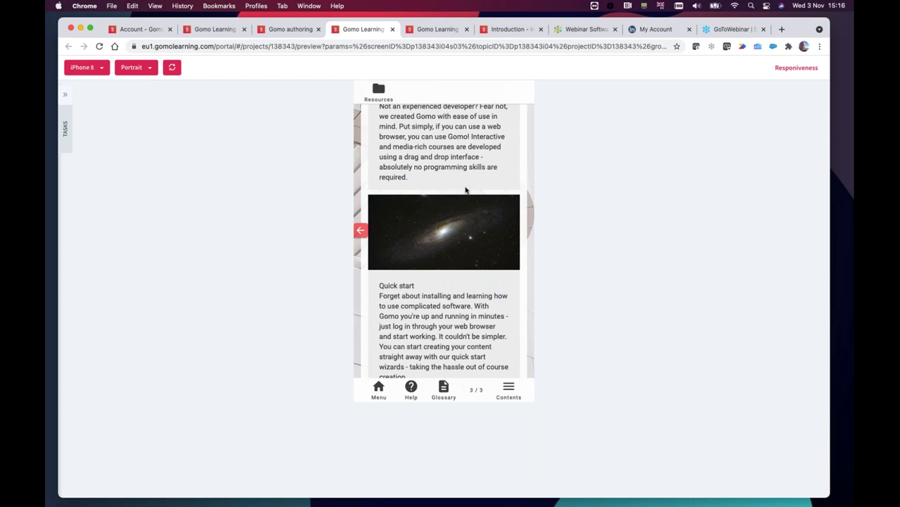
pyautogui.click(83, 67)
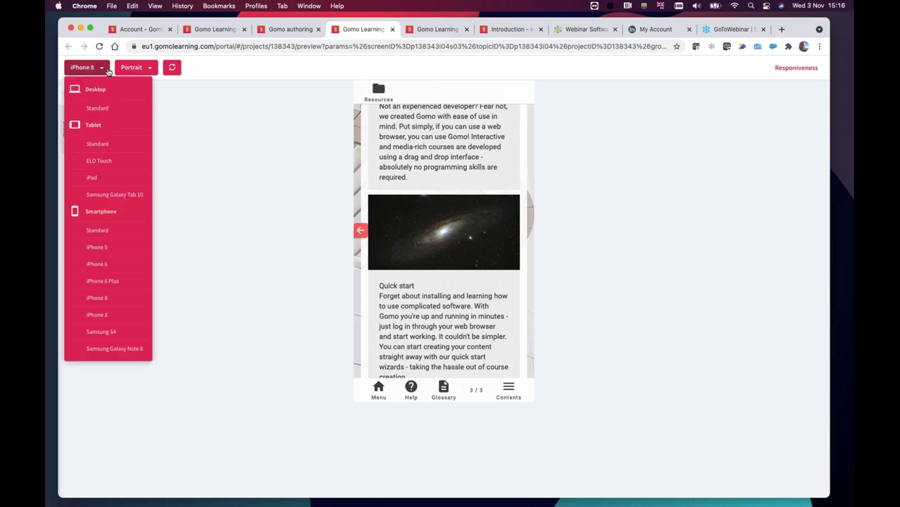
# Preview on Desktop Standard, advance the filmstrip to Quick start, then return to the editor.
pyautogui.click(99, 107)
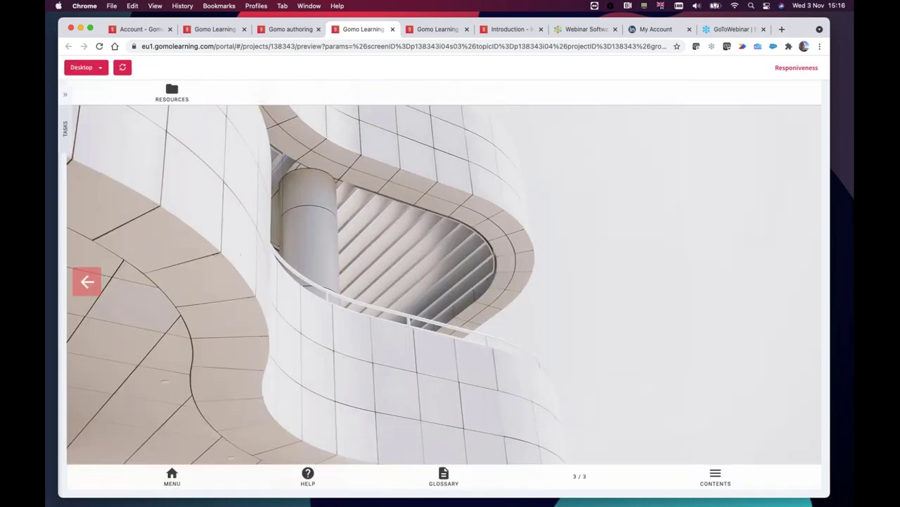
pyautogui.click(654, 261)
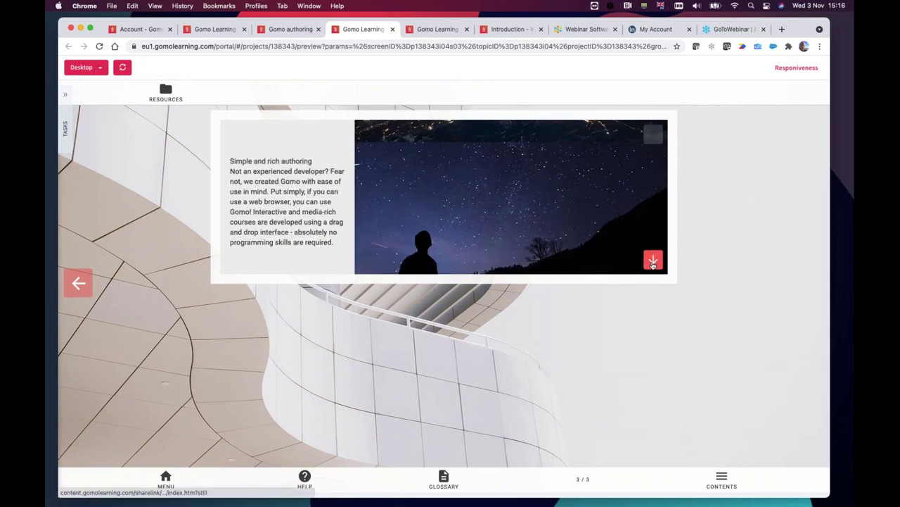
pyautogui.click(653, 262)
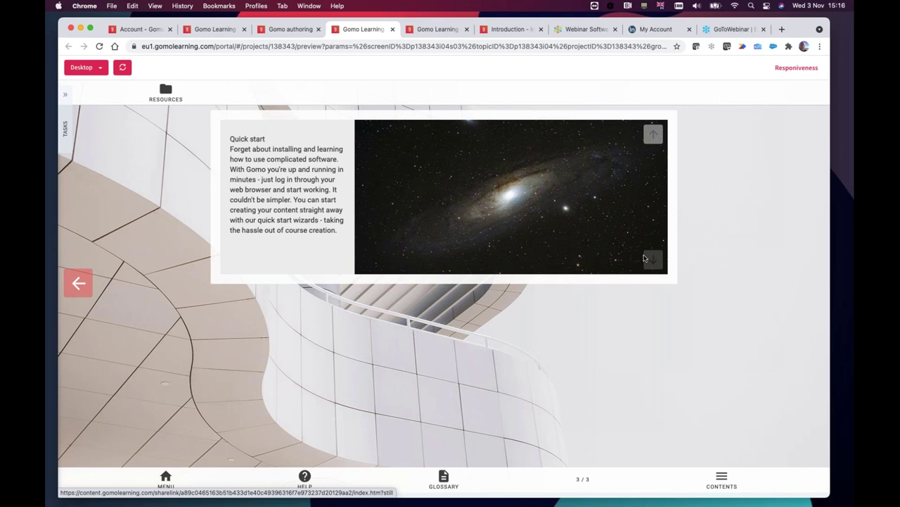
pyautogui.click(280, 29)
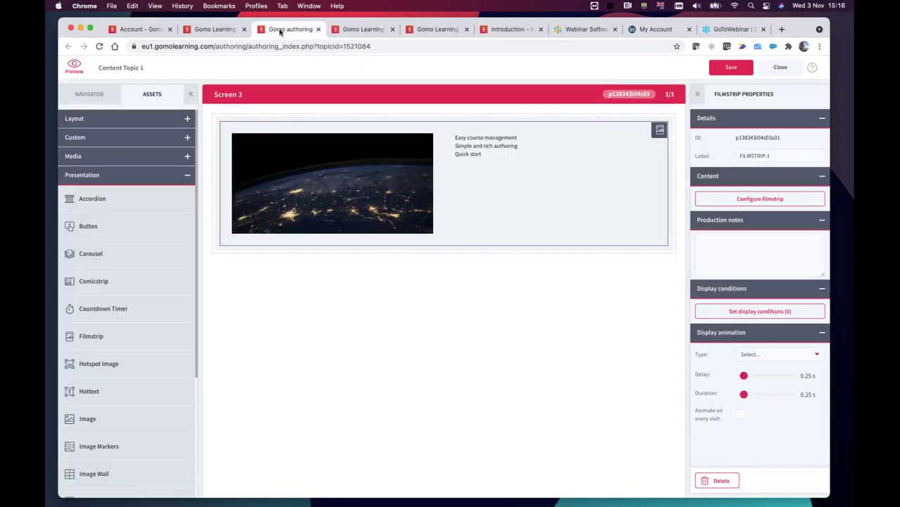
# Open 1: Screen 1 from the Navigator, then switch to the course preview tab.
pyautogui.click(89, 94)
pyautogui.click(93, 141)
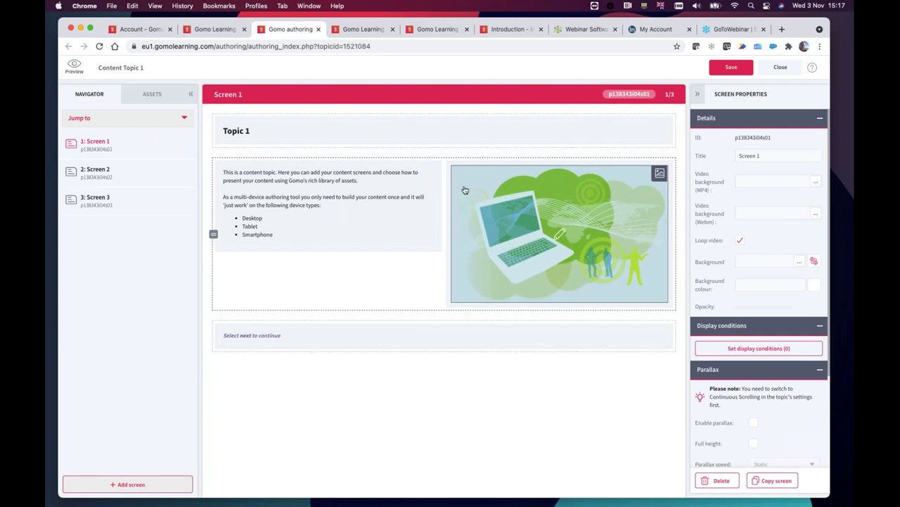
pyautogui.click(363, 29)
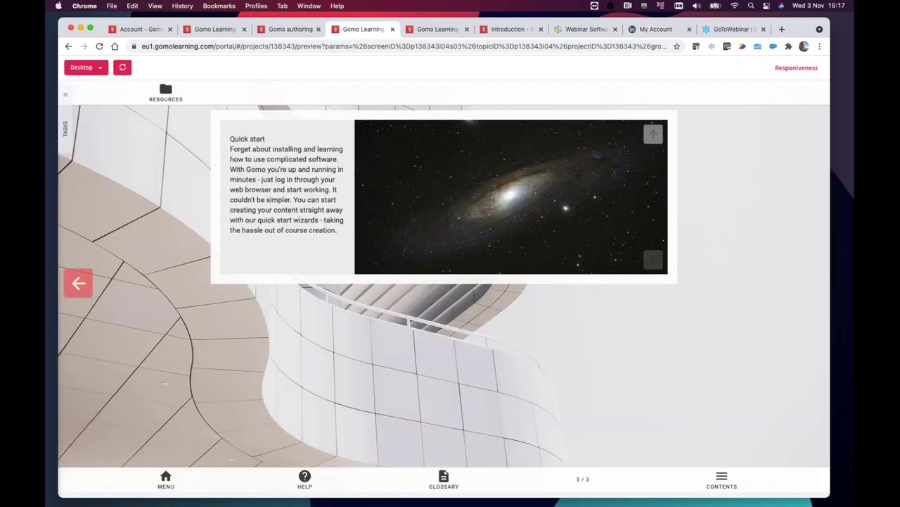
# Go back to the Topic 1 slide and preview it on Tablet Standard, then iPhone 8.
pyautogui.click(81, 284)
pyautogui.click(81, 284)
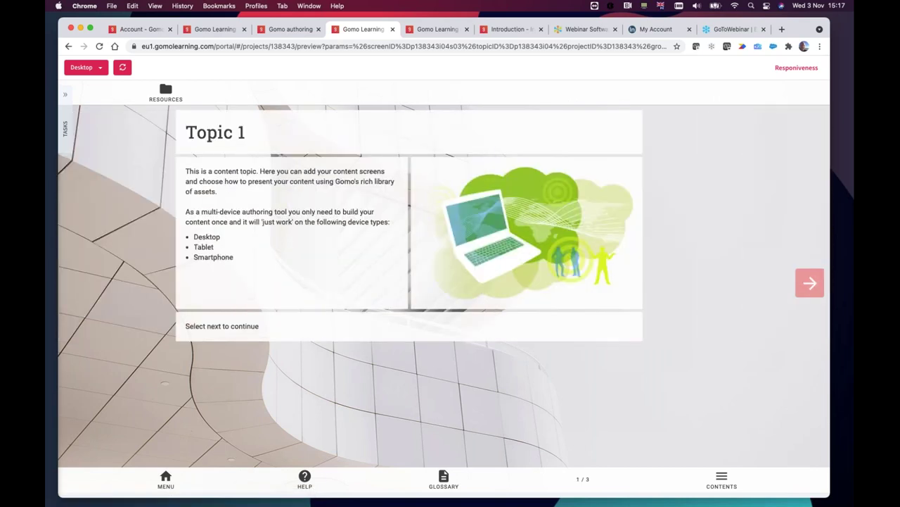
pyautogui.click(86, 66)
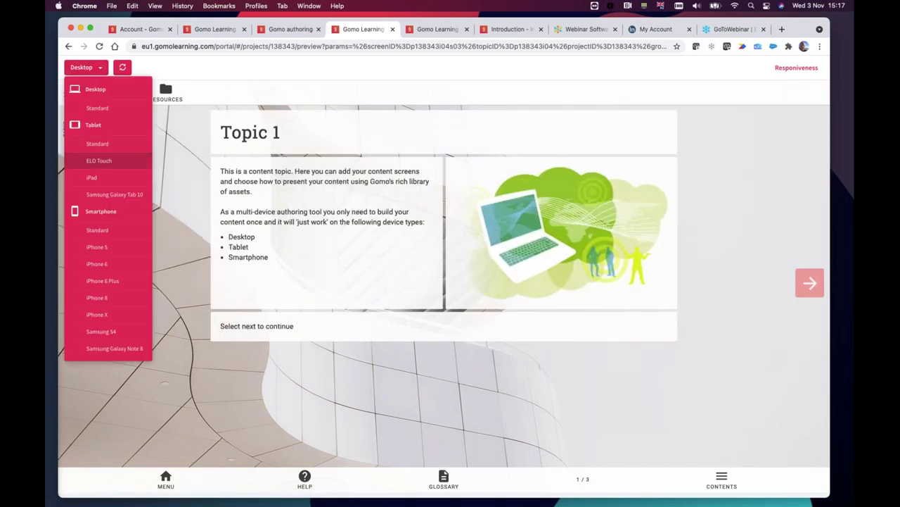
pyautogui.click(97, 144)
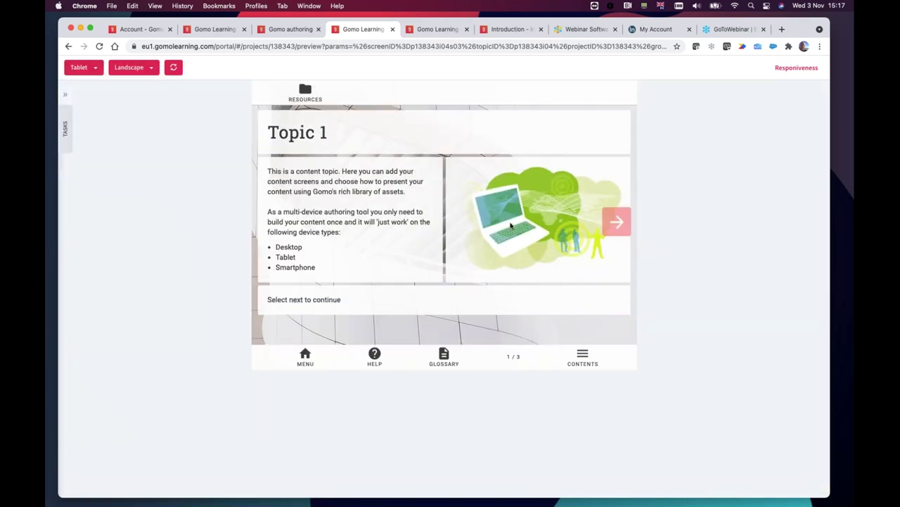
pyautogui.click(95, 67)
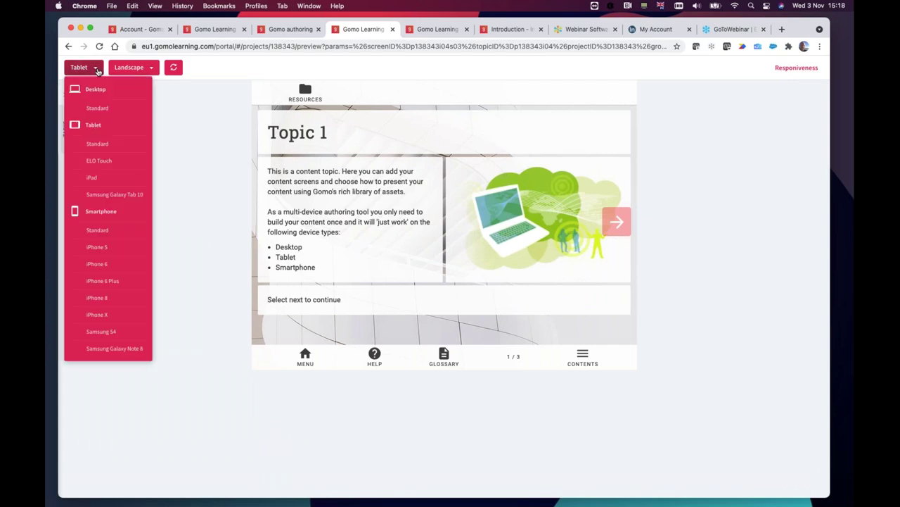
pyautogui.click(99, 299)
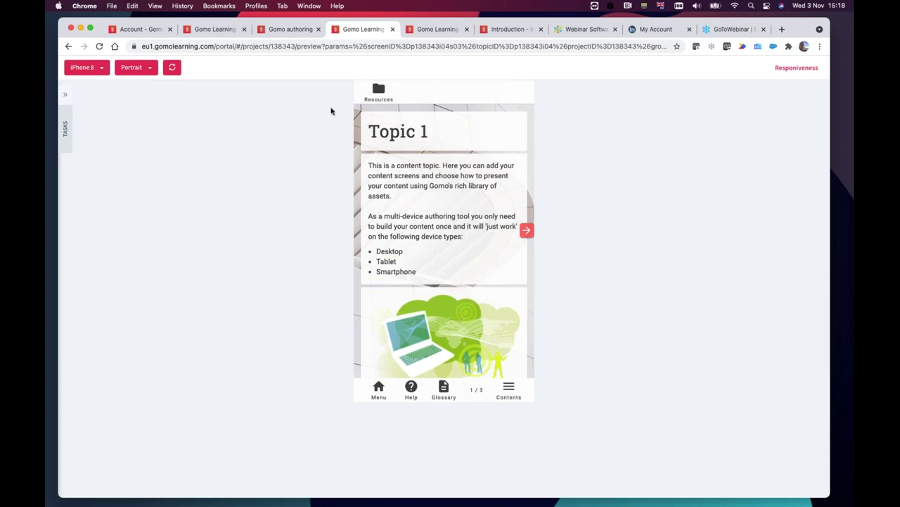
pyautogui.click(290, 31)
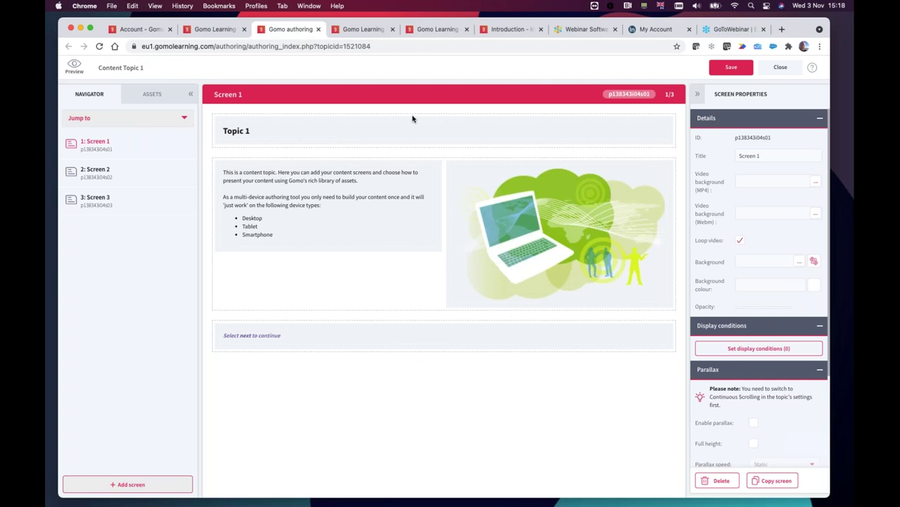
# Select the Topic 1 laptop image and open its Set display conditions (0) panel.
pyautogui.click(574, 223)
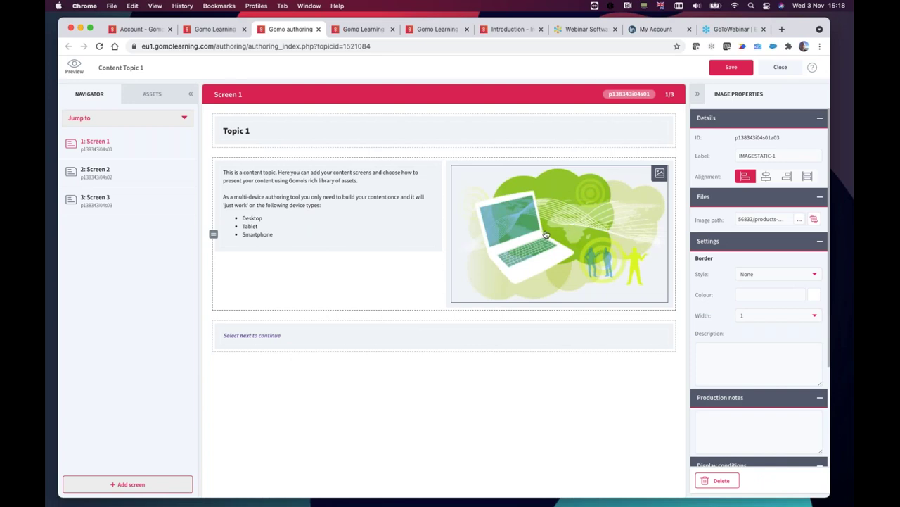
pyautogui.scroll(-5, 725, 282)
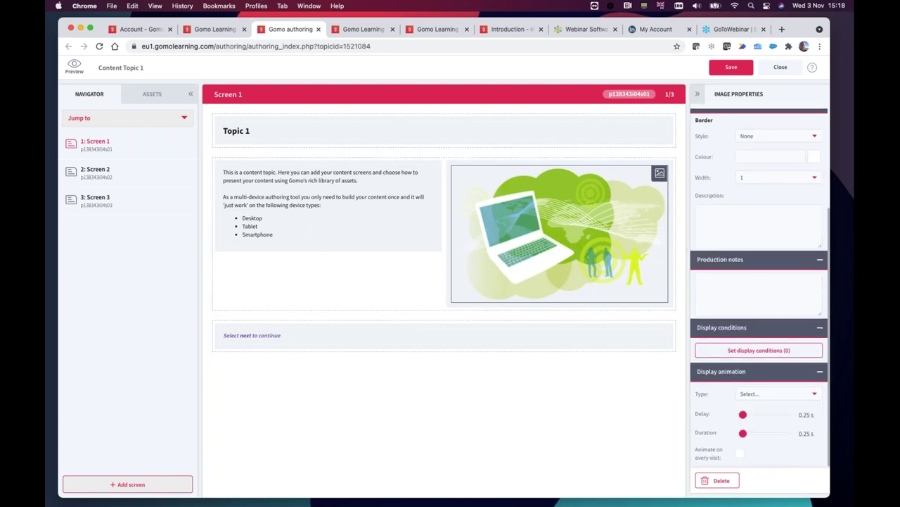
pyautogui.click(776, 354)
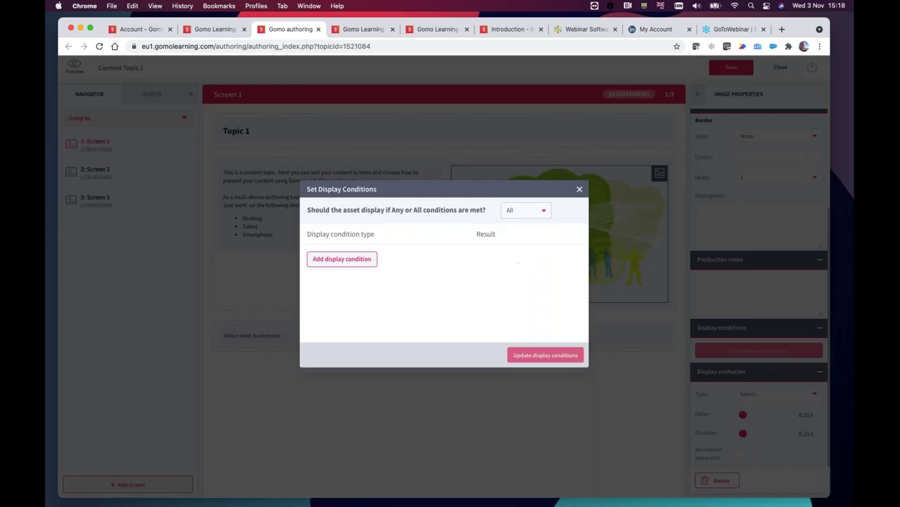
# Give the laptop image a 'Device type Not equal Smartphone' display condition and save the topic.
pyautogui.click(355, 260)
pyautogui.click(357, 257)
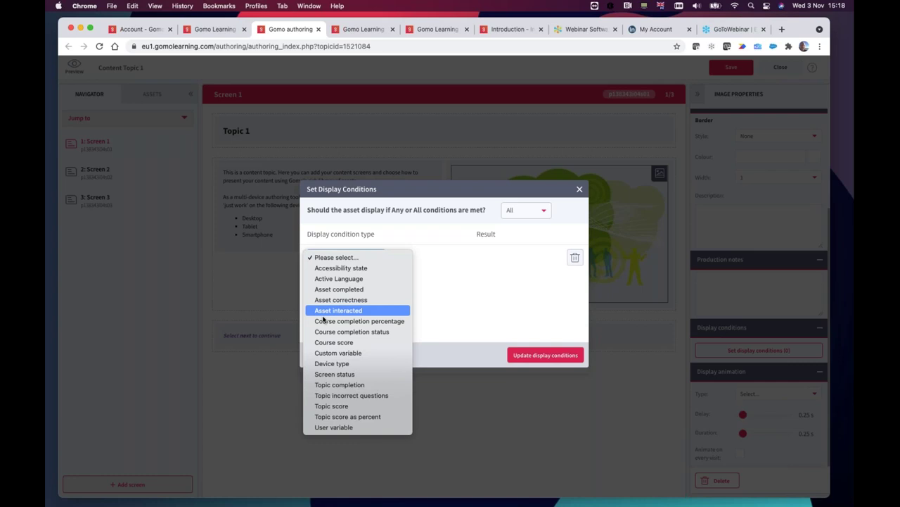
pyautogui.click(333, 363)
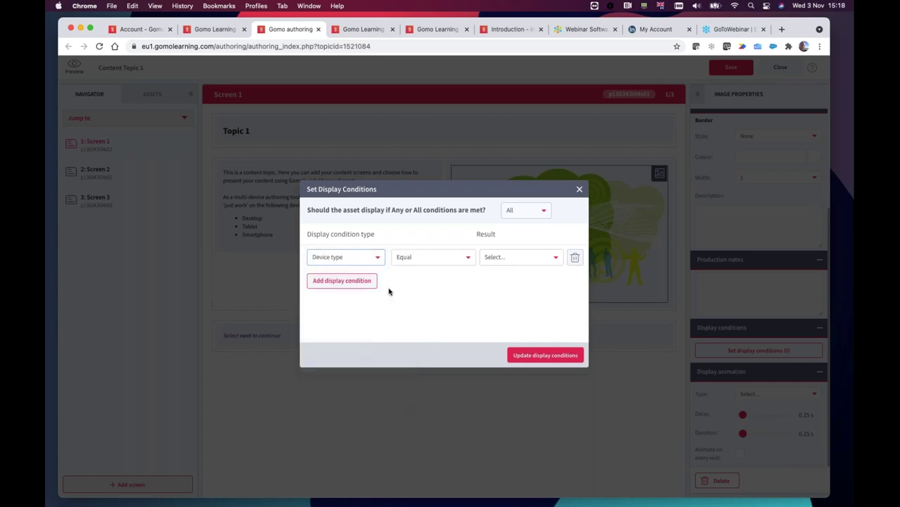
pyautogui.click(426, 261)
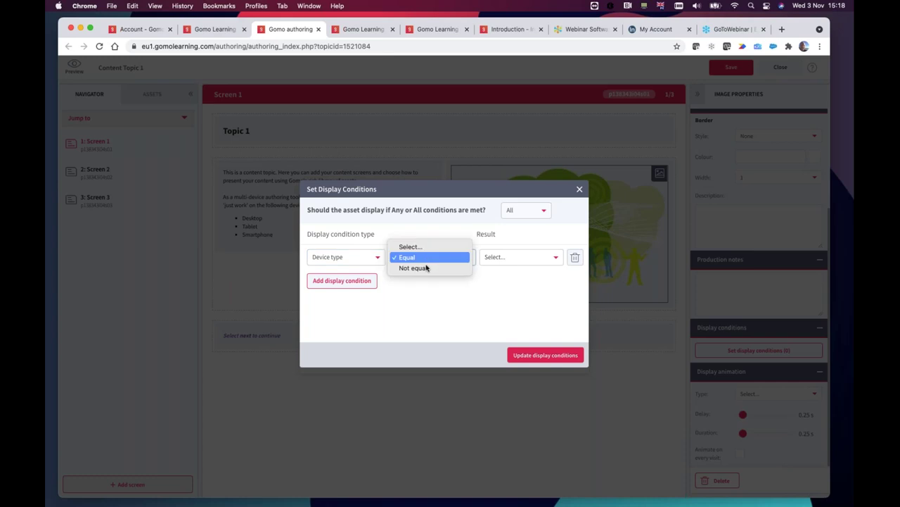
pyautogui.click(426, 268)
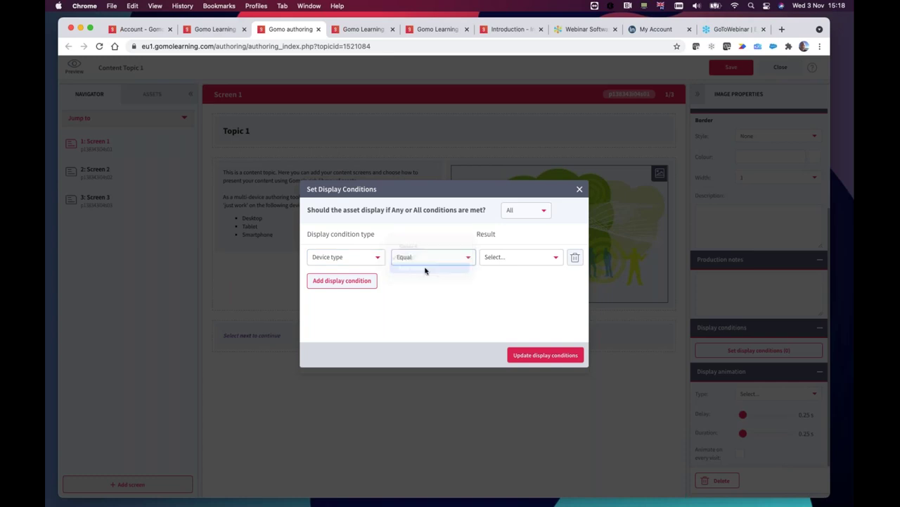
pyautogui.click(509, 258)
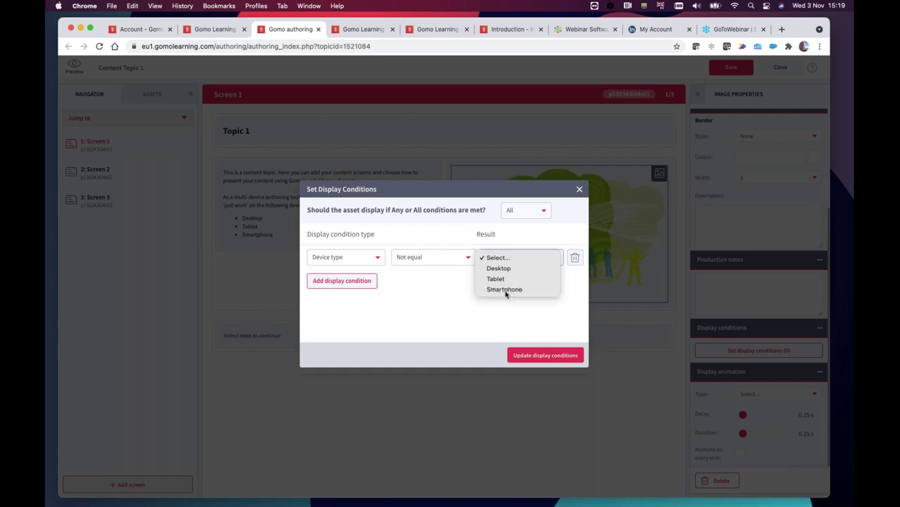
pyautogui.click(504, 289)
pyautogui.click(541, 356)
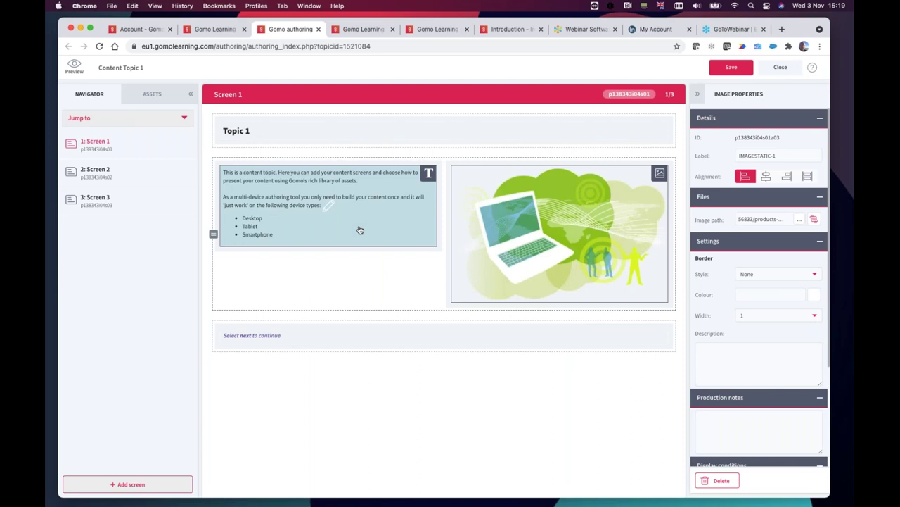
pyautogui.click(731, 67)
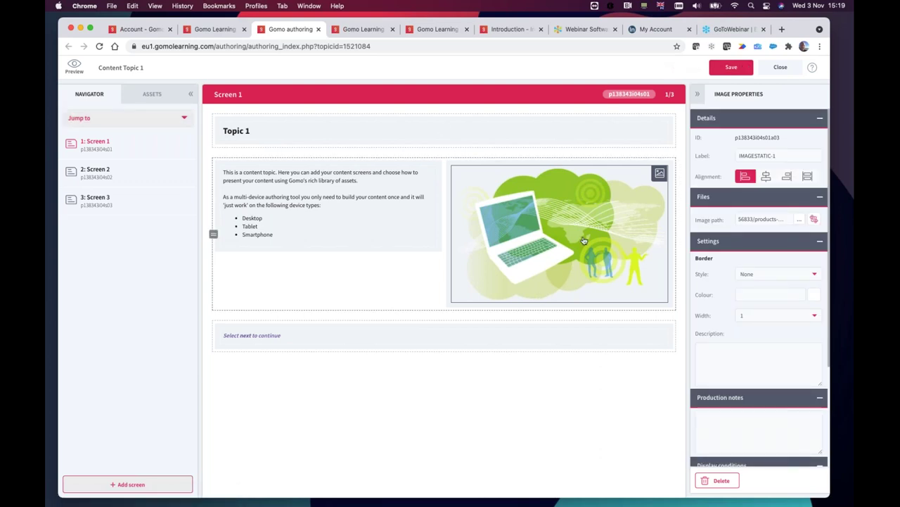
# Rebuild the preview on Standard desktop and step back from screen 2 to Topic 1.
pyautogui.click(355, 30)
pyautogui.click(172, 68)
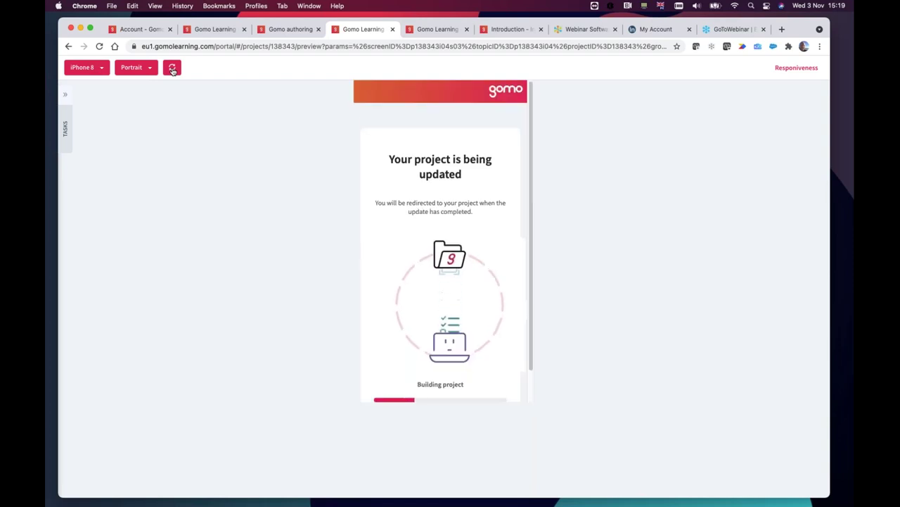
pyautogui.click(85, 67)
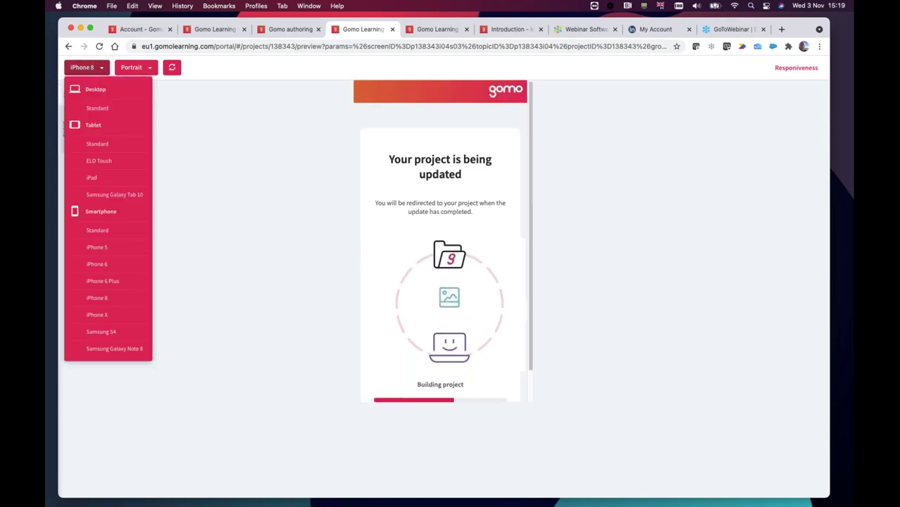
pyautogui.click(98, 109)
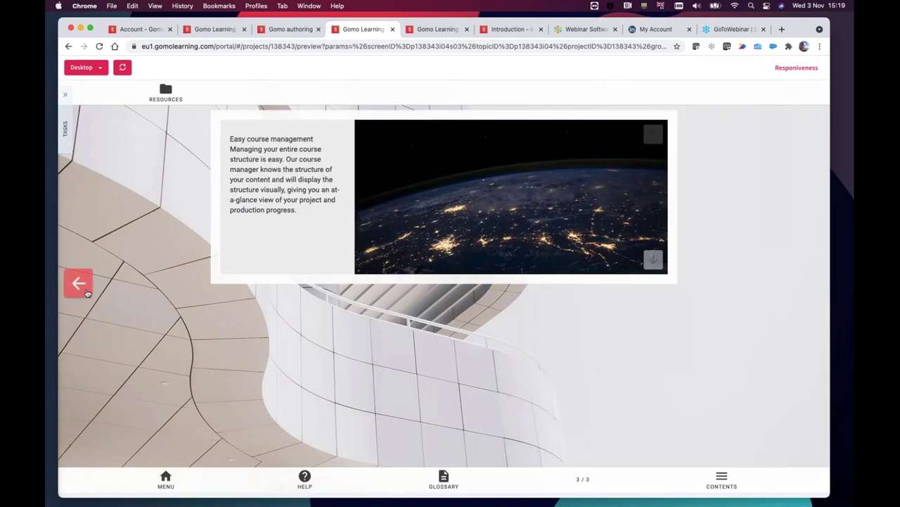
pyautogui.click(84, 290)
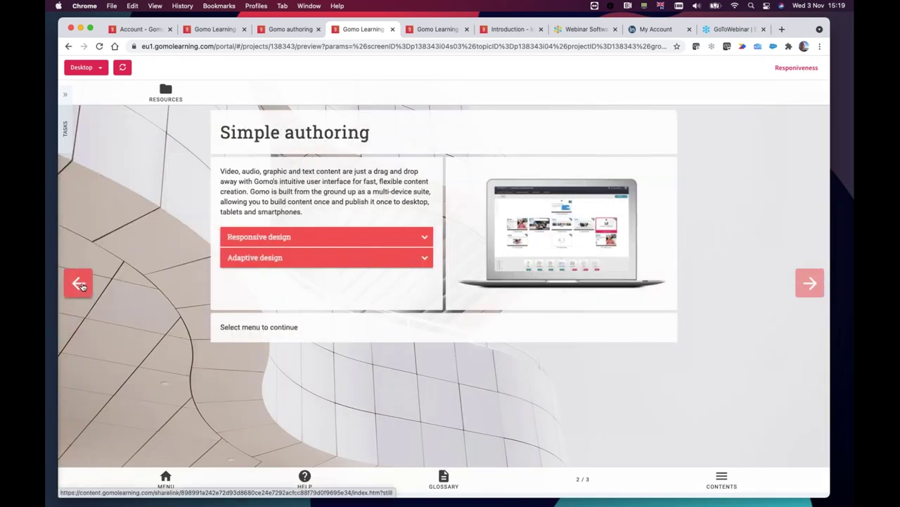
pyautogui.click(81, 285)
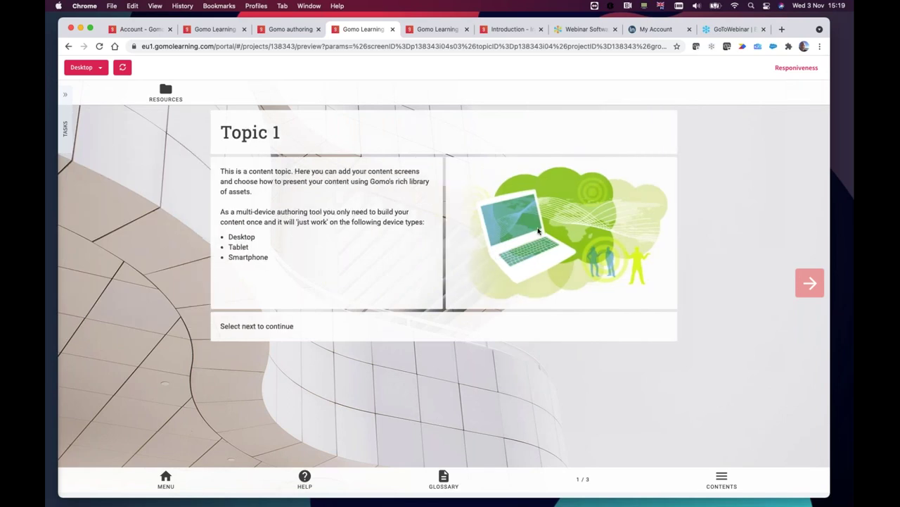
# Preview Topic 1 as Tablet > Standard, then Smartphone > iPhone 8, and resume editing Screen 1.
pyautogui.click(98, 67)
pyautogui.click(98, 144)
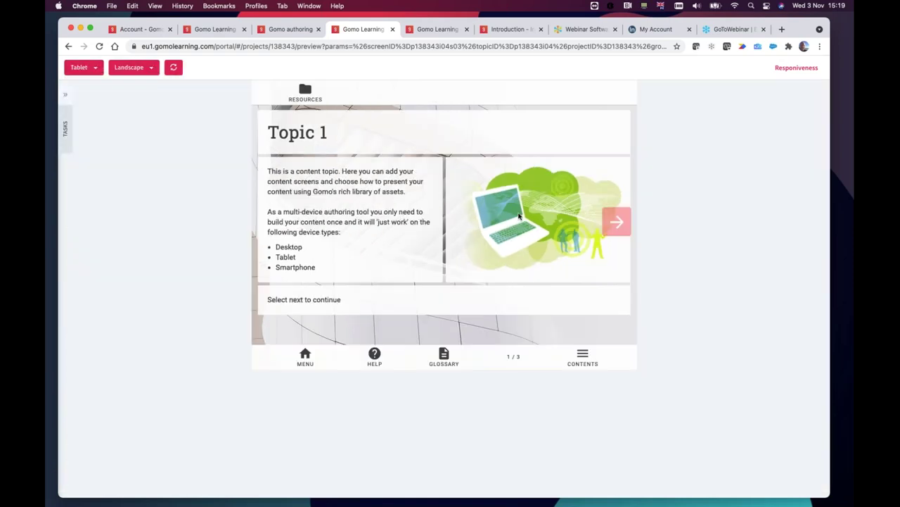
pyautogui.click(94, 68)
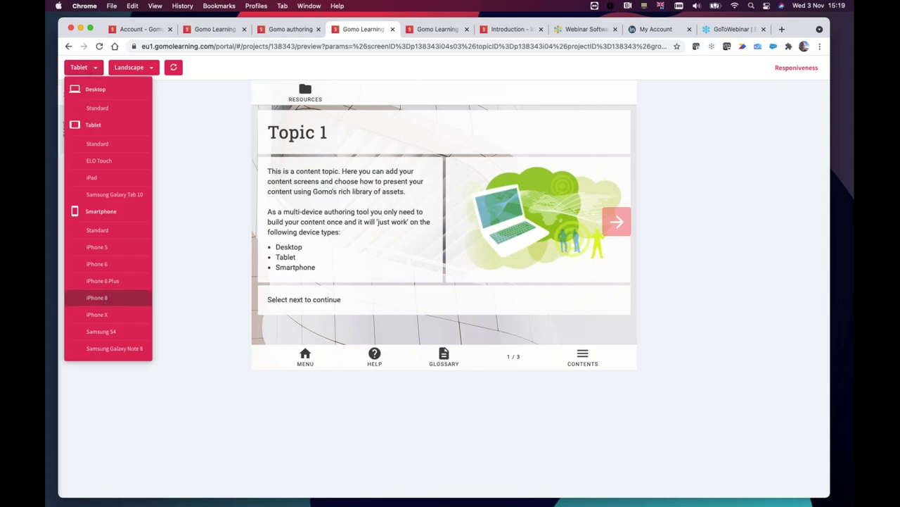
pyautogui.click(106, 298)
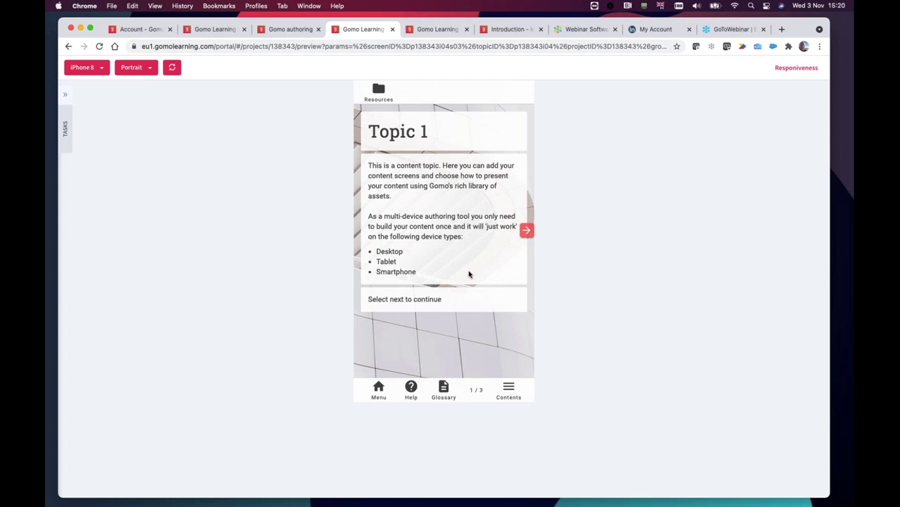
pyautogui.click(285, 30)
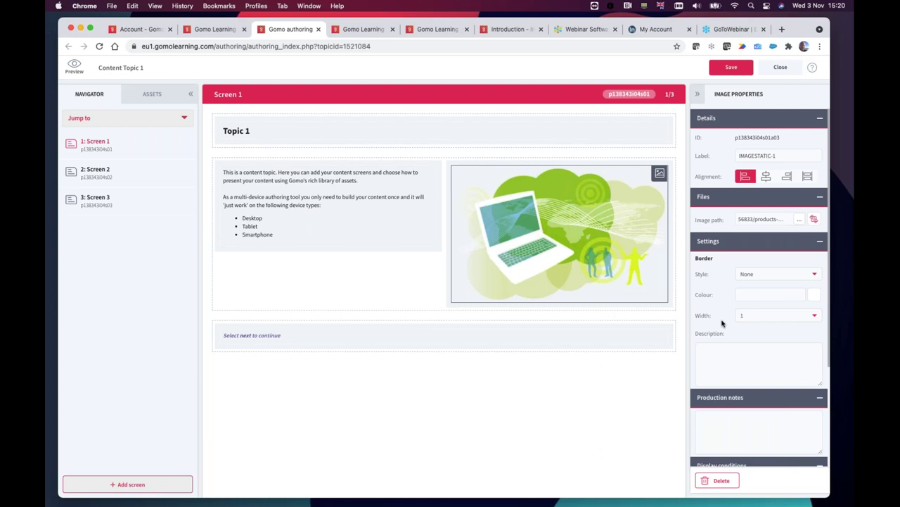
pyautogui.scroll(-4, 723, 322)
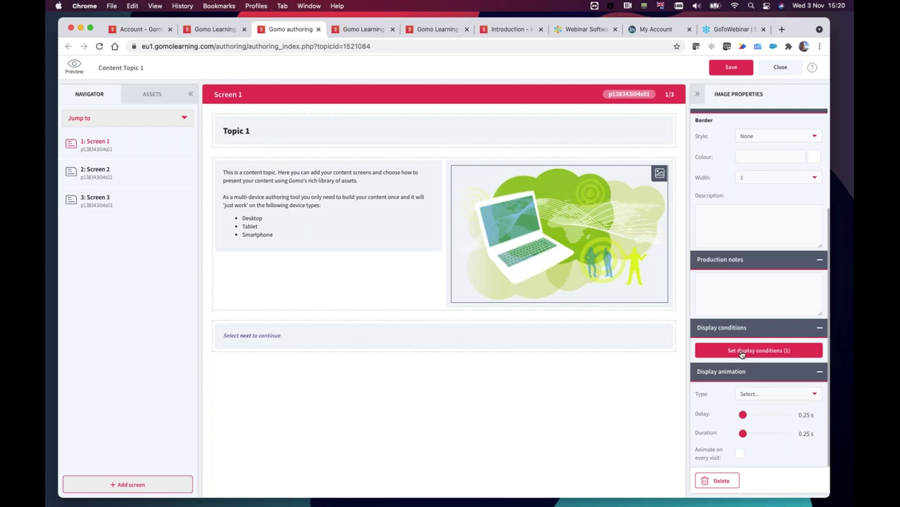
pyautogui.click(741, 354)
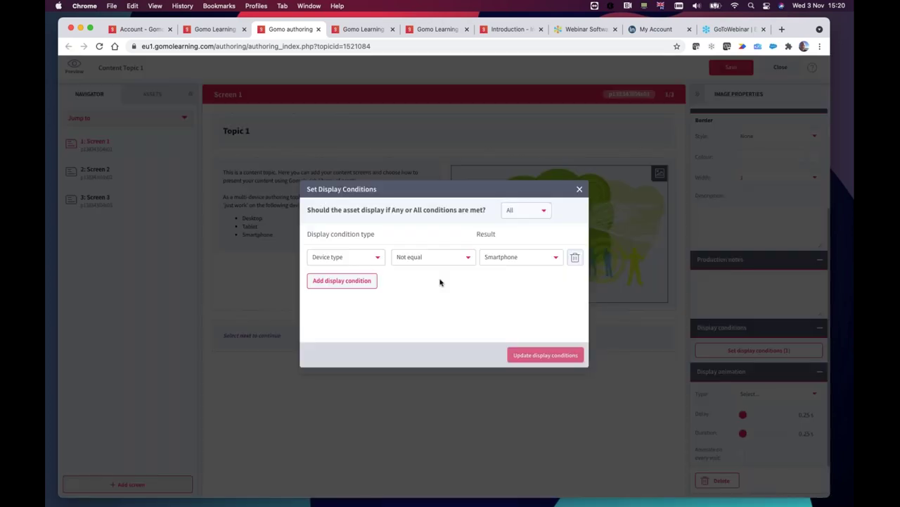
pyautogui.click(365, 262)
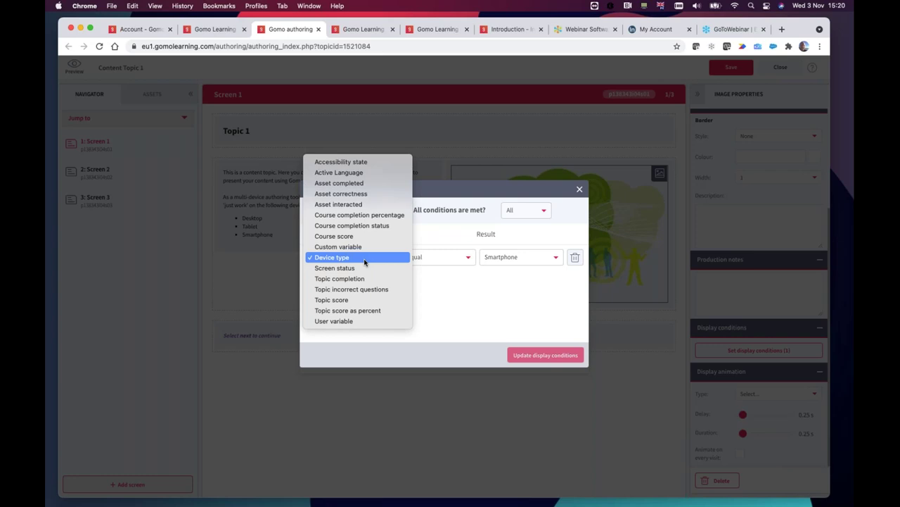
pyautogui.click(364, 258)
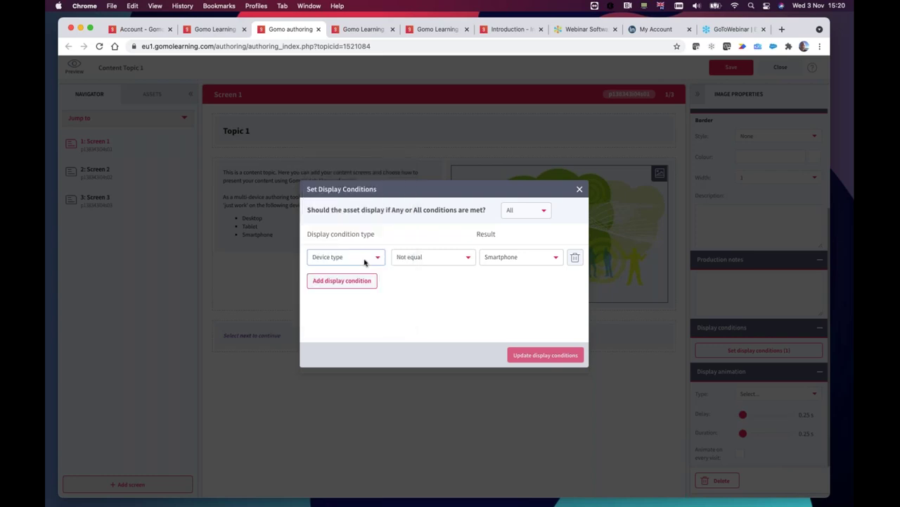
pyautogui.click(433, 260)
pyautogui.click(436, 257)
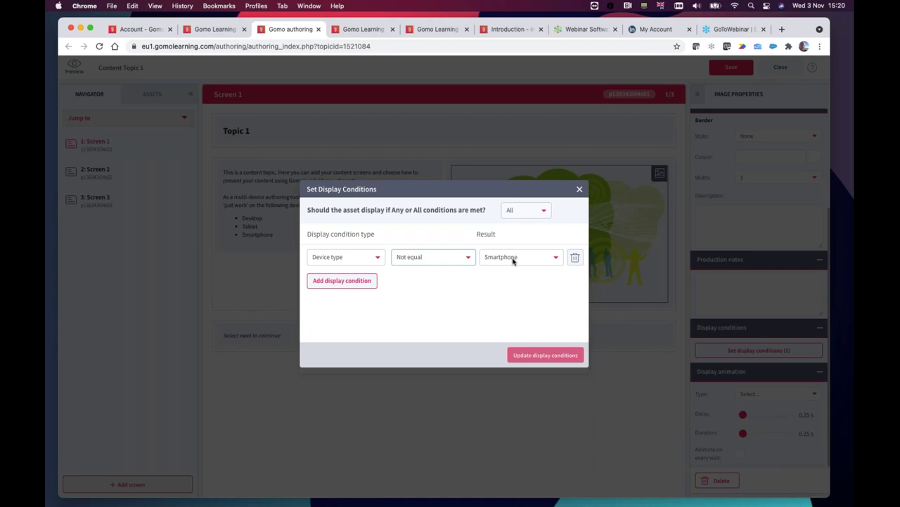
pyautogui.click(513, 259)
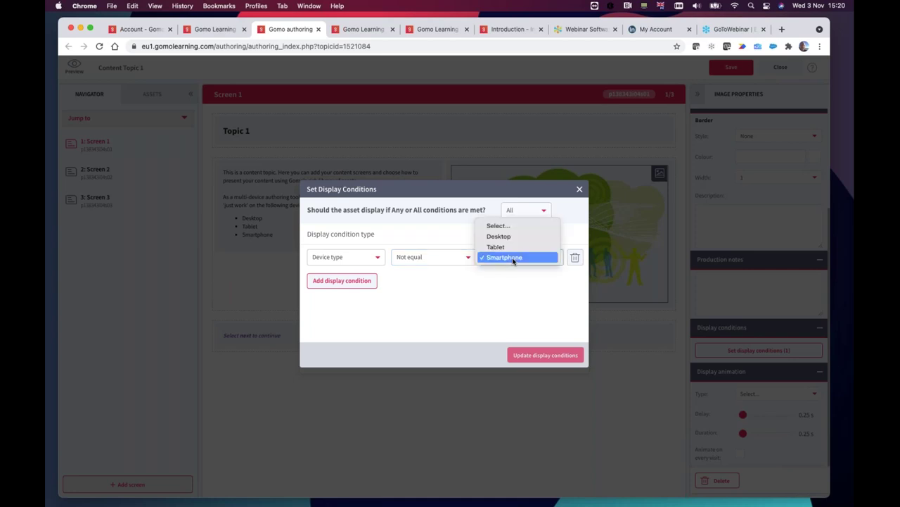
pyautogui.click(512, 259)
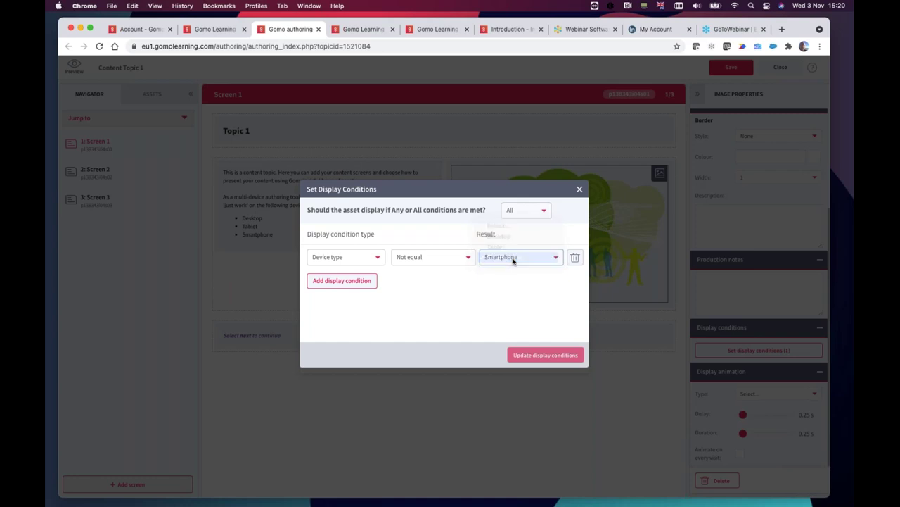
pyautogui.click(580, 191)
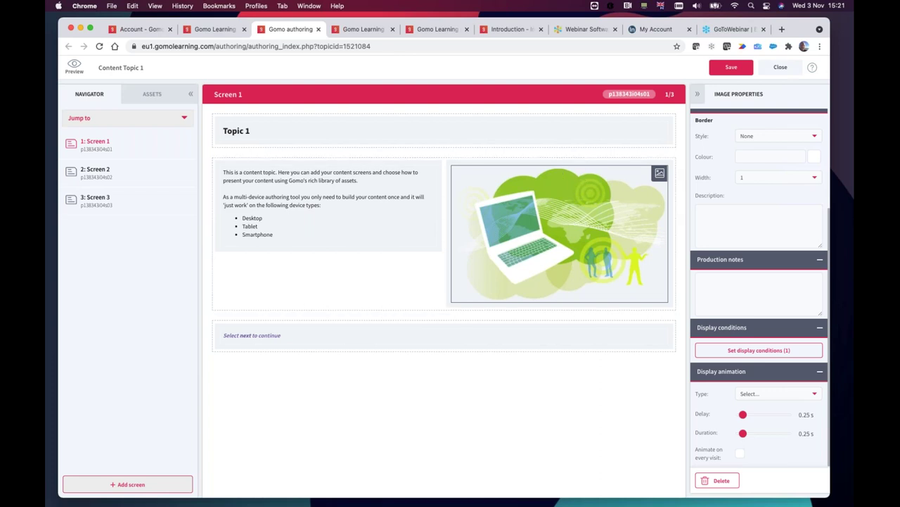
# Close the Topic 1 editor and bring up the Vinte theme course's Introduction preview.
pyautogui.click(782, 70)
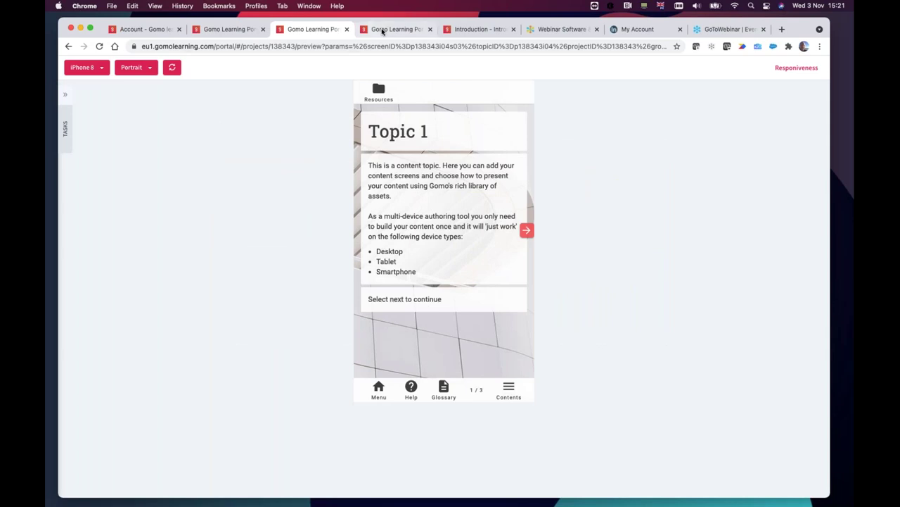
pyautogui.click(472, 28)
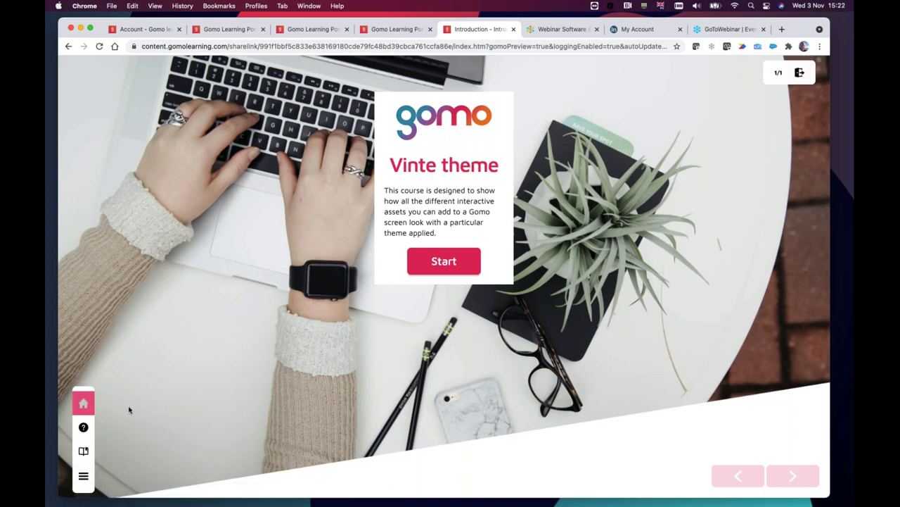
pyautogui.click(85, 429)
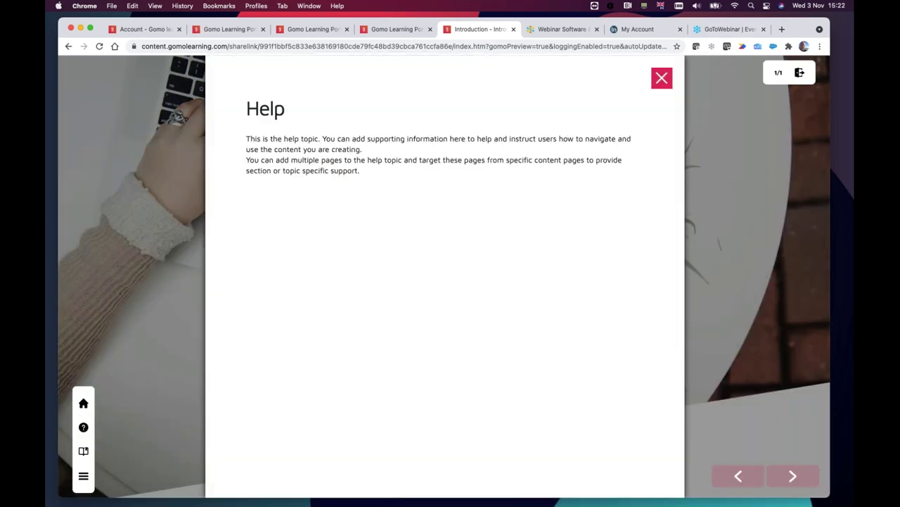
pyautogui.click(661, 77)
pyautogui.click(85, 450)
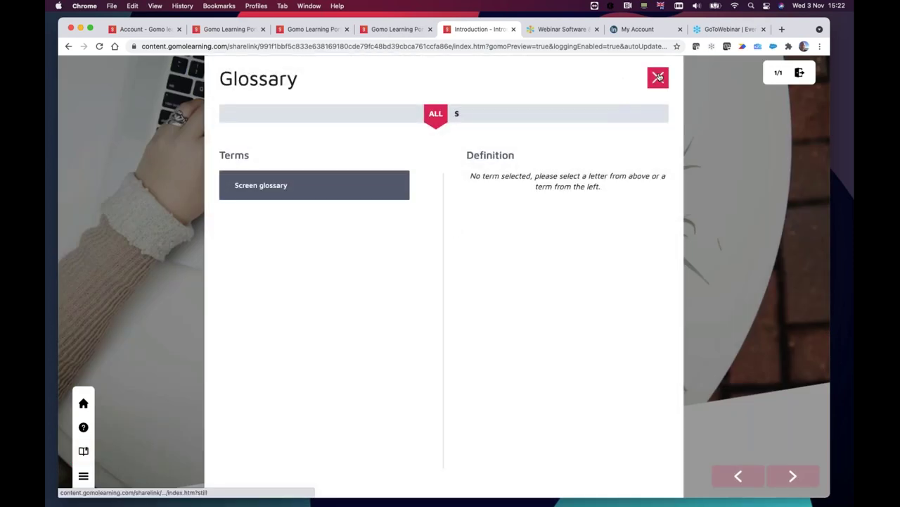
pyautogui.click(660, 77)
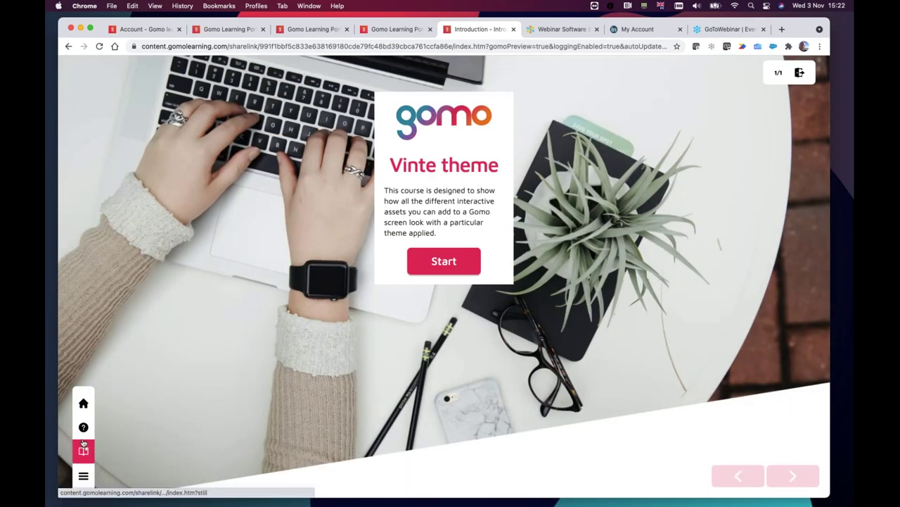
pyautogui.click(83, 451)
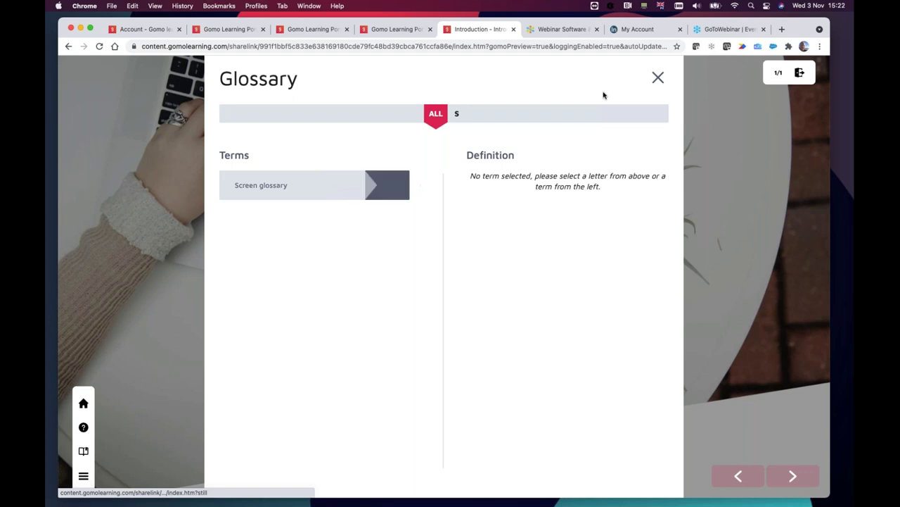
pyautogui.click(658, 77)
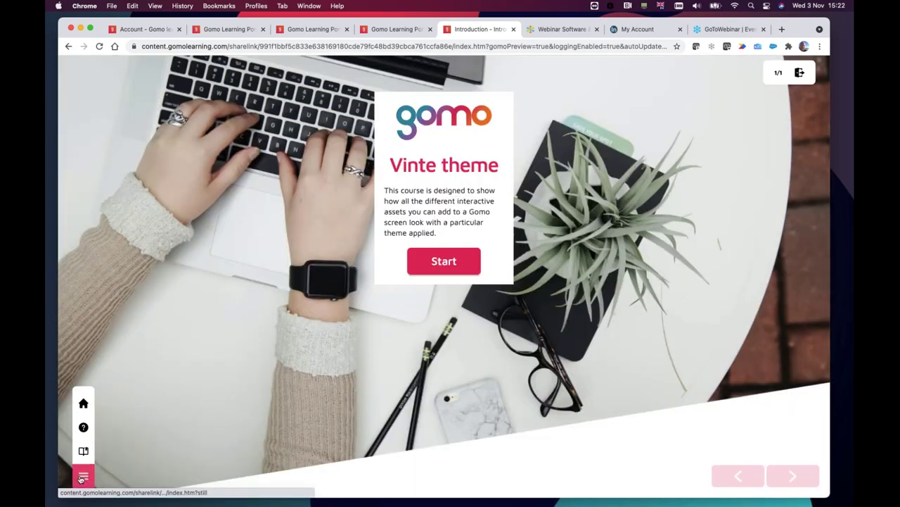
pyautogui.click(83, 476)
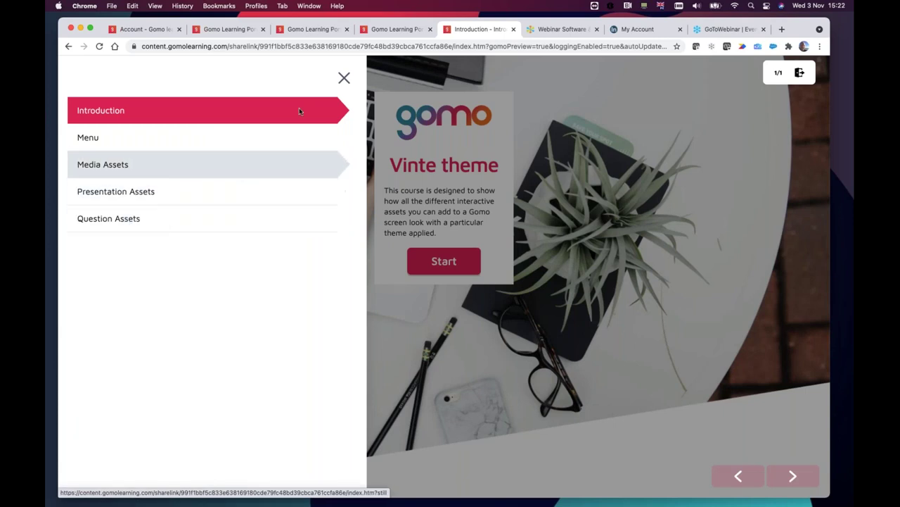
pyautogui.click(345, 78)
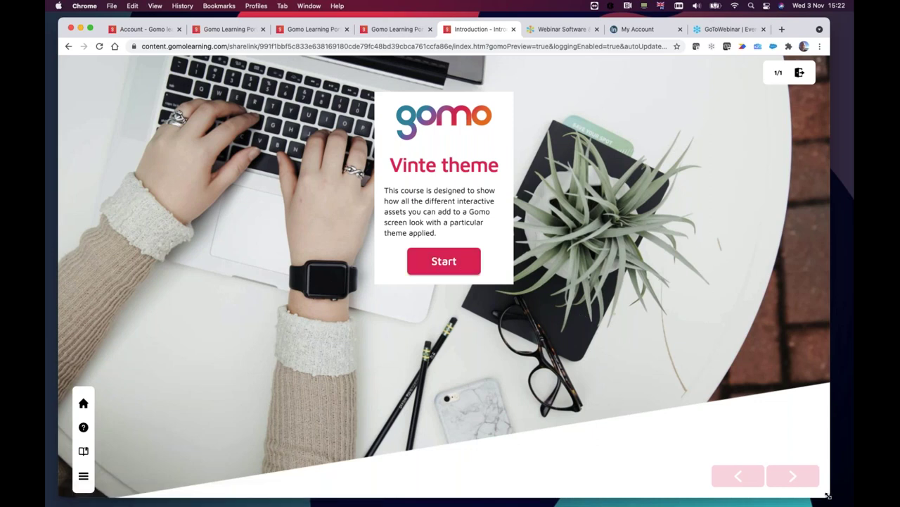
pyautogui.moveTo(790, 484); pyautogui.dragTo(177, 347)
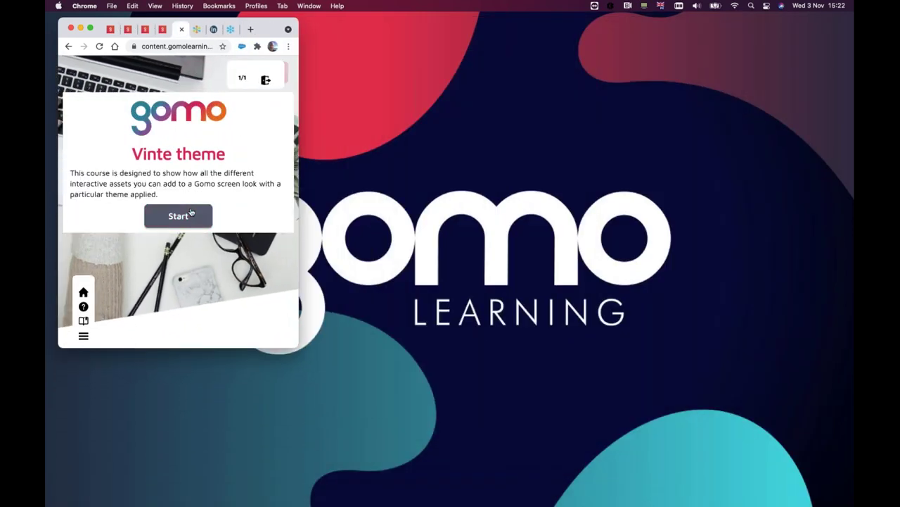
# Start the Vinte course, then narrow and re-widen the browser to watch the Menu reflow.
pyautogui.click(190, 212)
pyautogui.moveTo(268, 342); pyautogui.dragTo(204, 342)
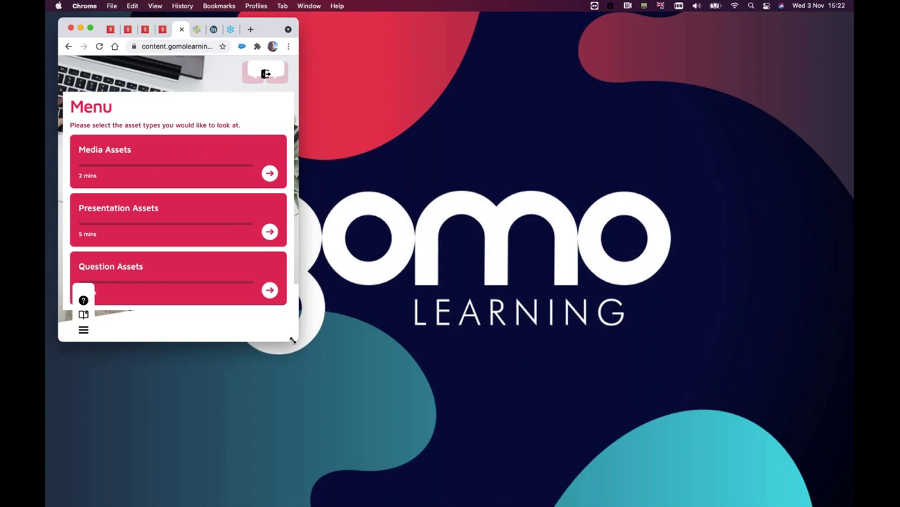
pyautogui.moveTo(294, 339); pyautogui.dragTo(837, 503)
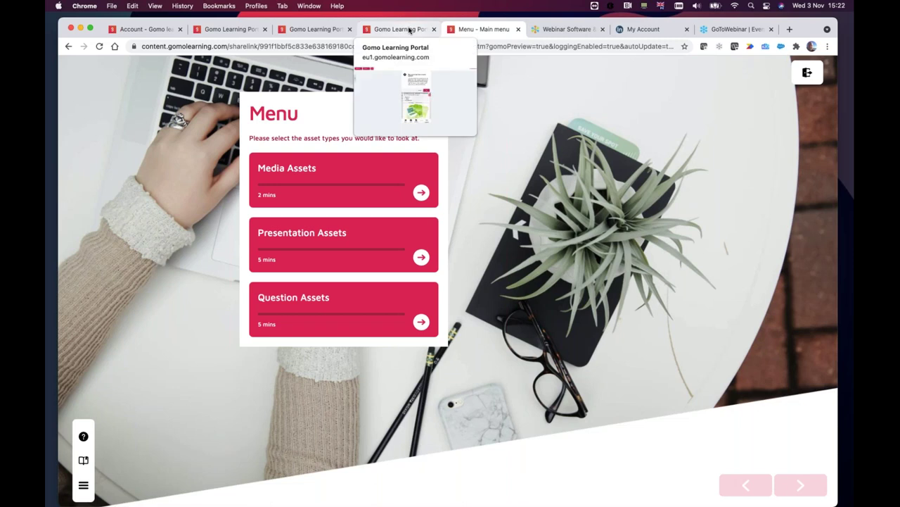
# Leave the Responsiveness course pages for My courses and open the Theme Test (Vinte) course.
pyautogui.click(410, 29)
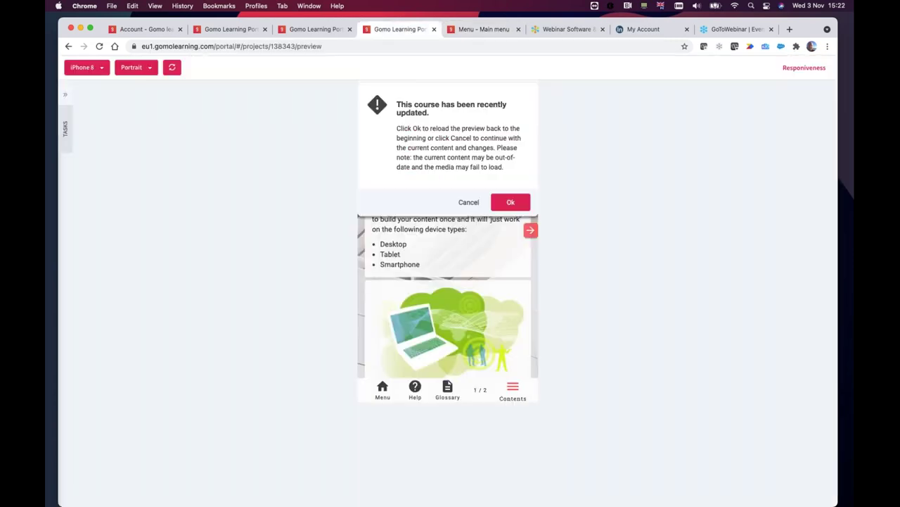
pyautogui.click(313, 30)
pyautogui.click(229, 29)
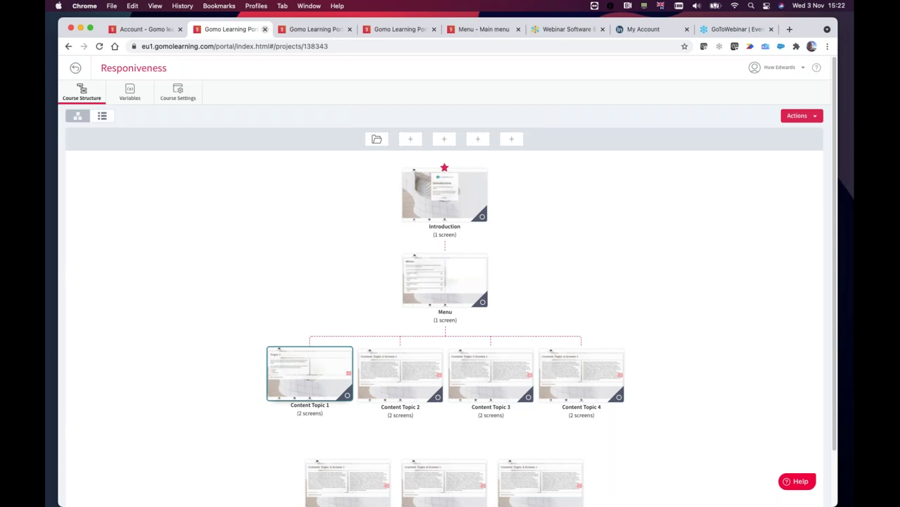
pyautogui.click(81, 66)
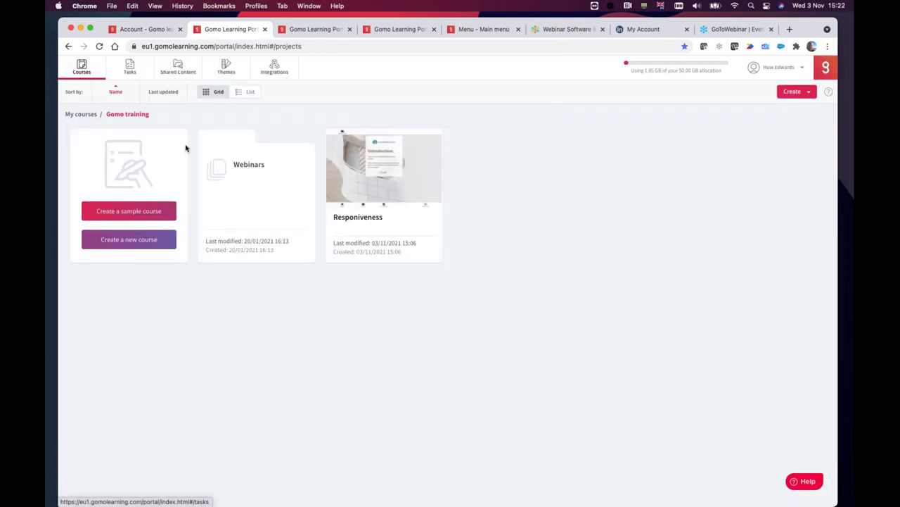
pyautogui.click(81, 114)
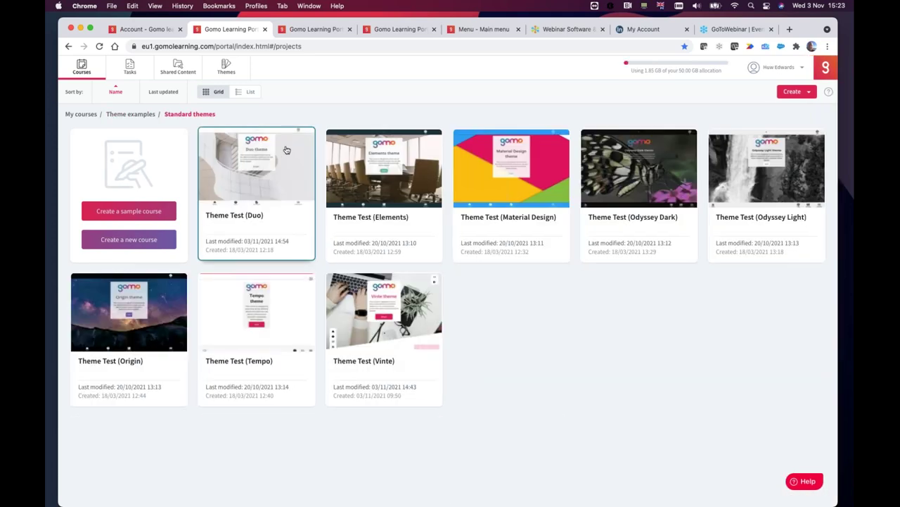
pyautogui.click(394, 334)
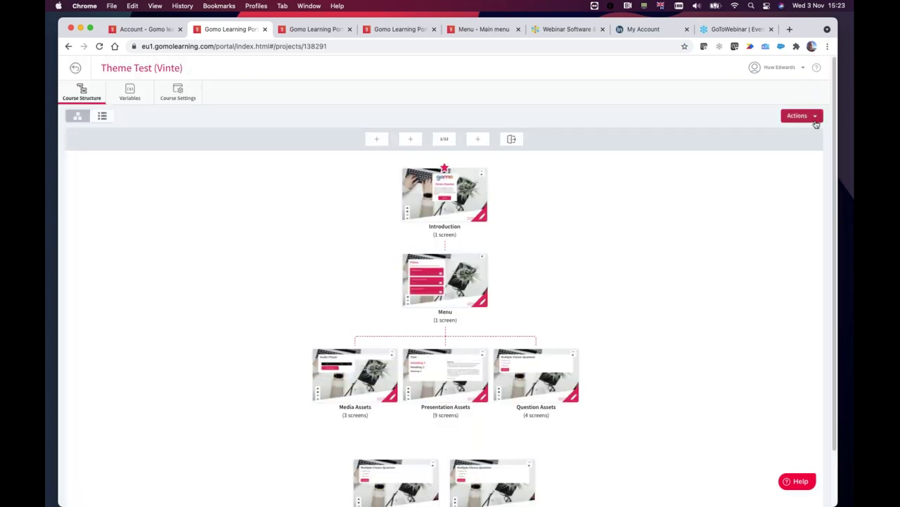
# Preview Theme Test (Vinte) in a new tab as Smartphone > iPhone X and show its navigation menu.
pyautogui.click(816, 121)
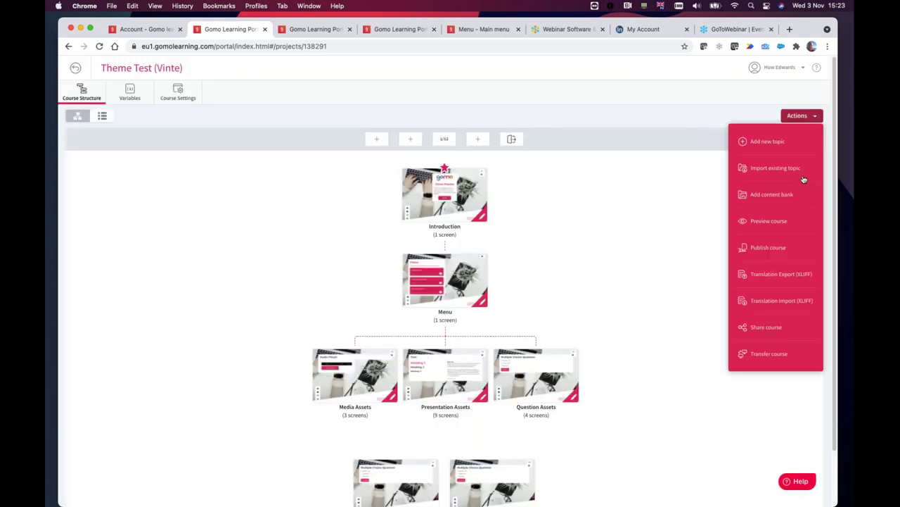
pyautogui.click(782, 221)
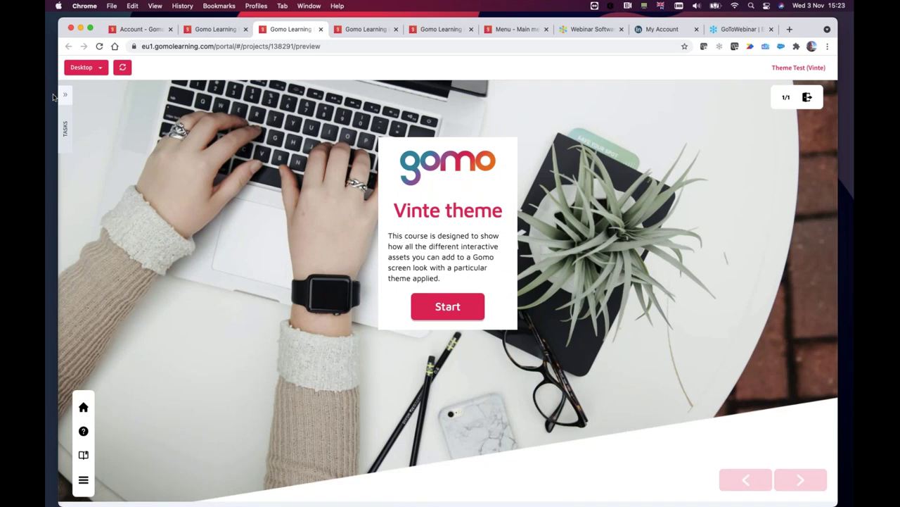
pyautogui.click(102, 70)
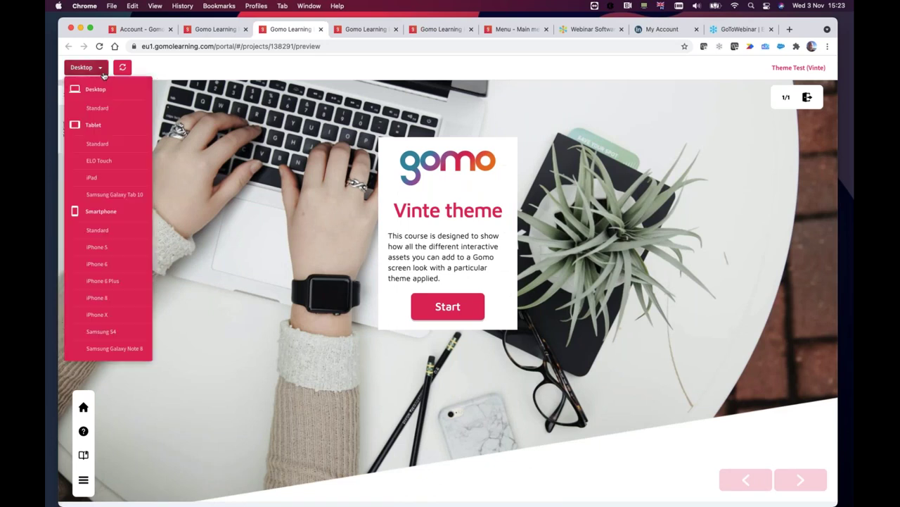
pyautogui.click(116, 315)
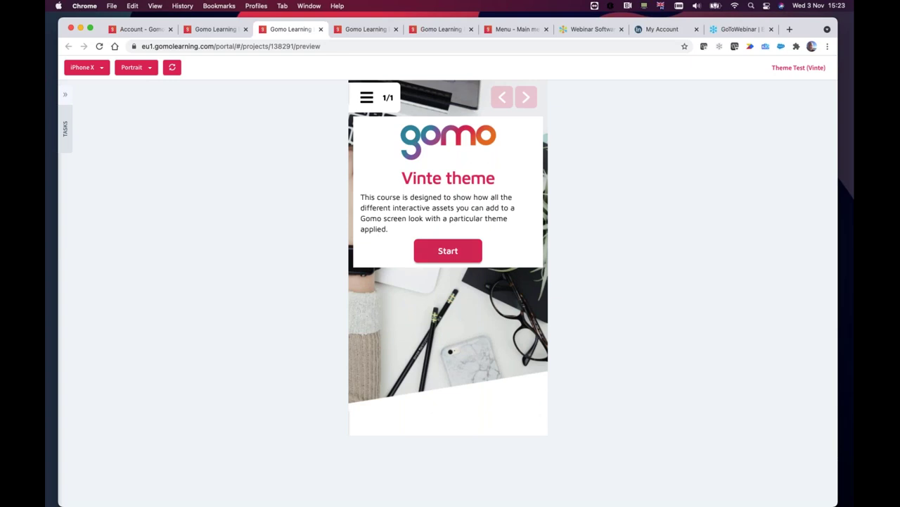
pyautogui.click(367, 99)
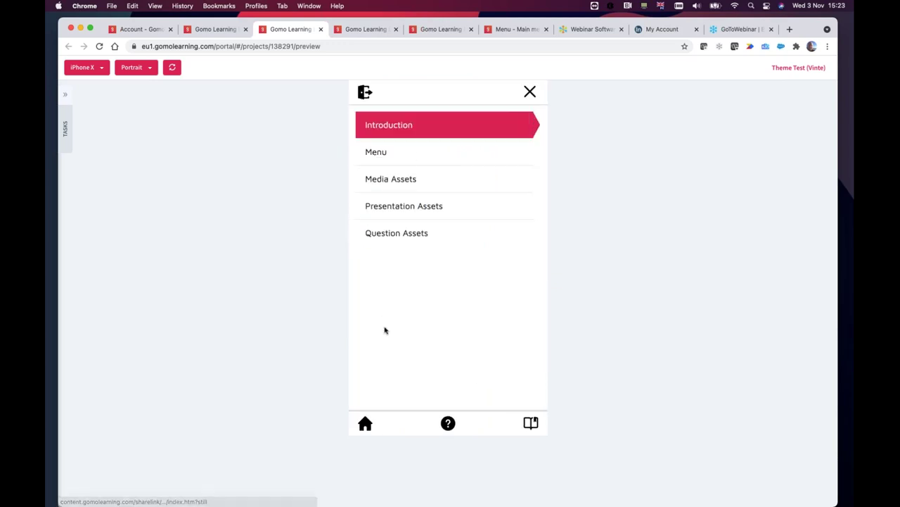
pyautogui.click(448, 423)
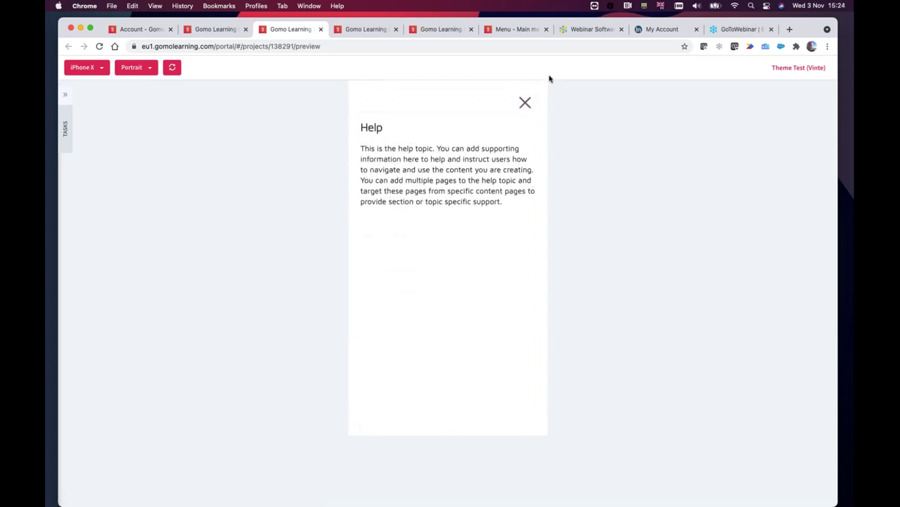
pyautogui.click(524, 102)
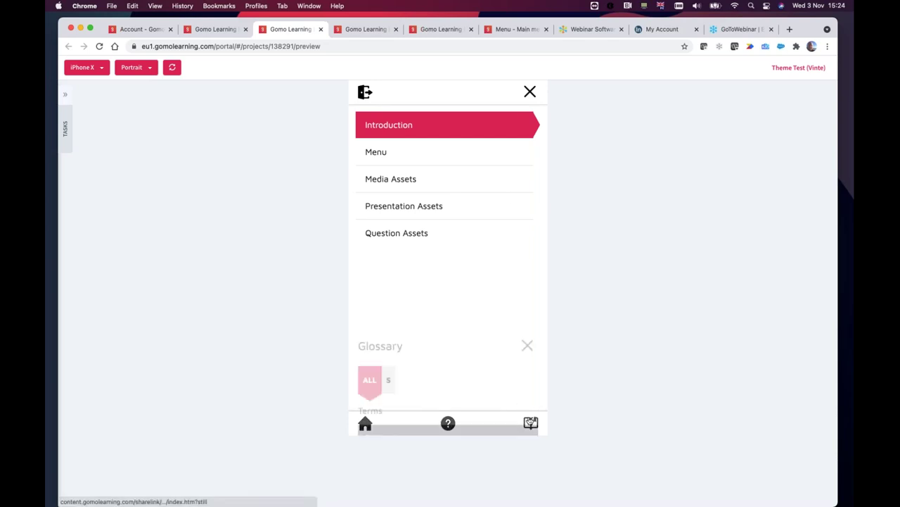
pyautogui.click(531, 422)
pyautogui.click(532, 108)
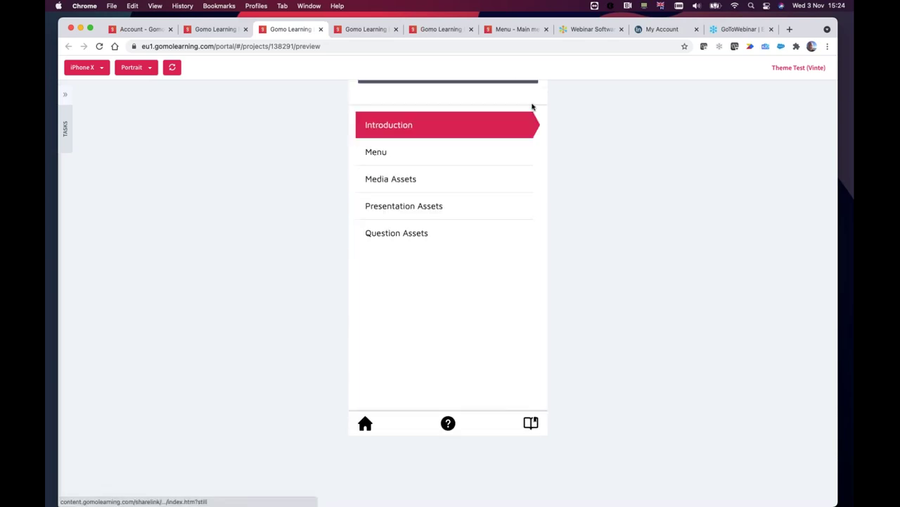
pyautogui.click(532, 99)
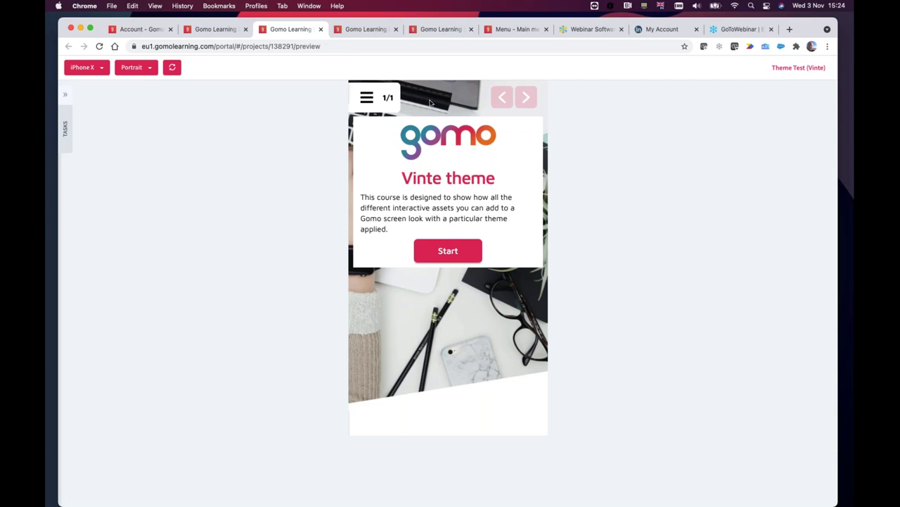
pyautogui.click(368, 100)
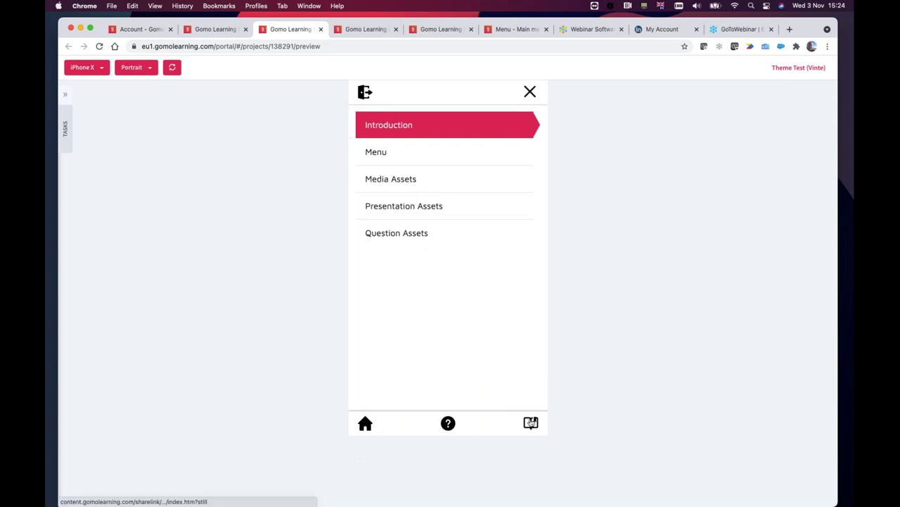
pyautogui.click(531, 90)
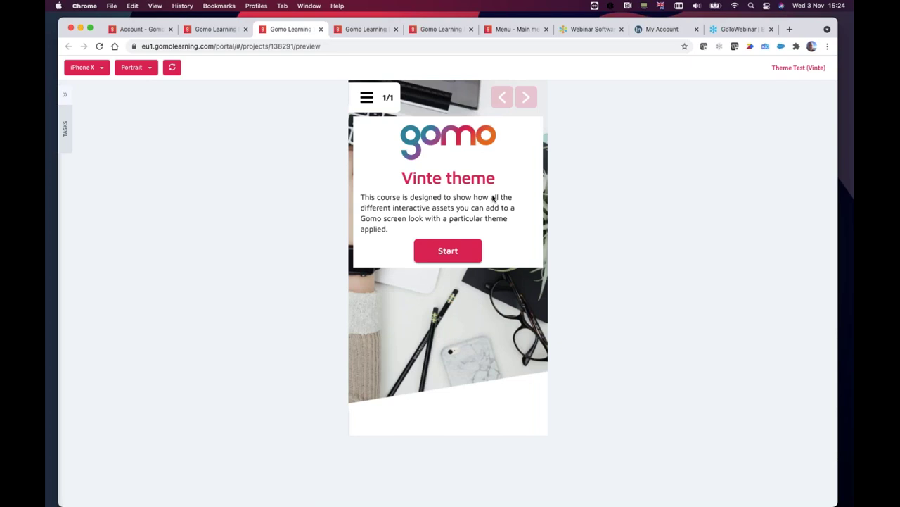
# Start the phone preview, visit Media Assets, return Home to the Menu, and enter Presentation Assets.
pyautogui.click(457, 251)
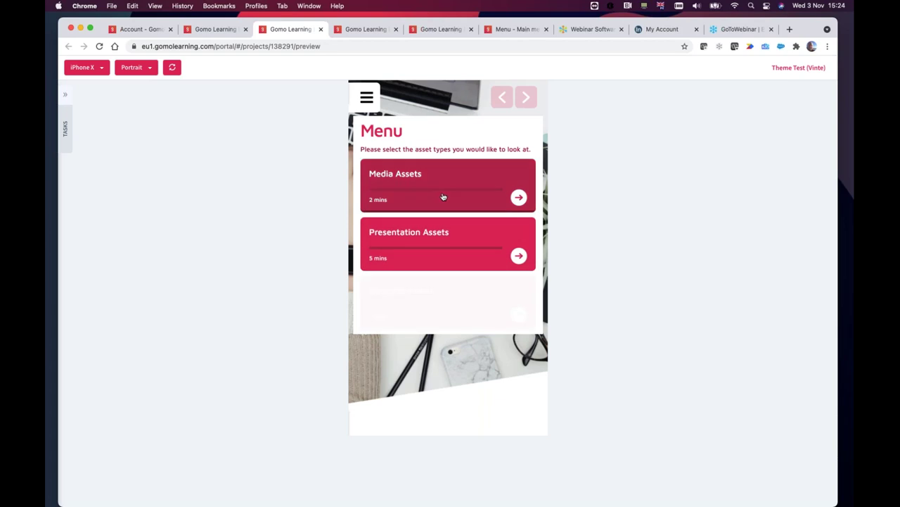
pyautogui.click(476, 187)
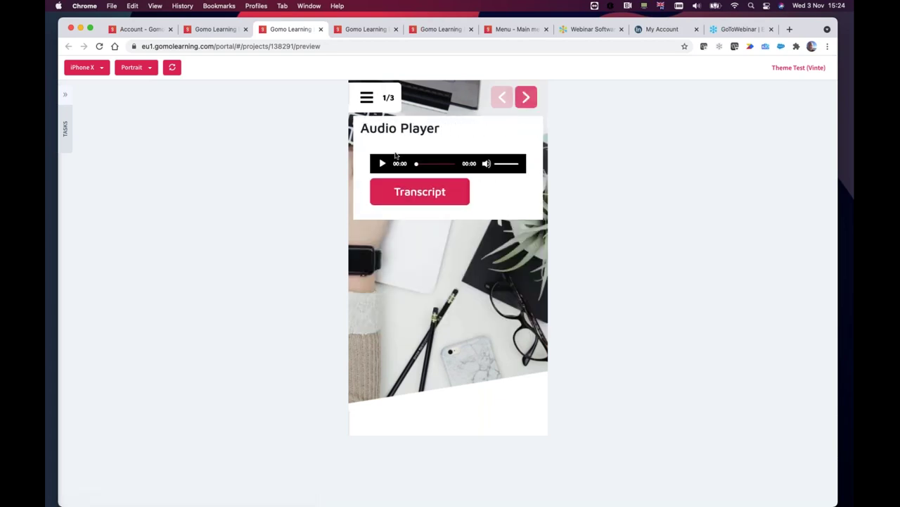
pyautogui.click(367, 98)
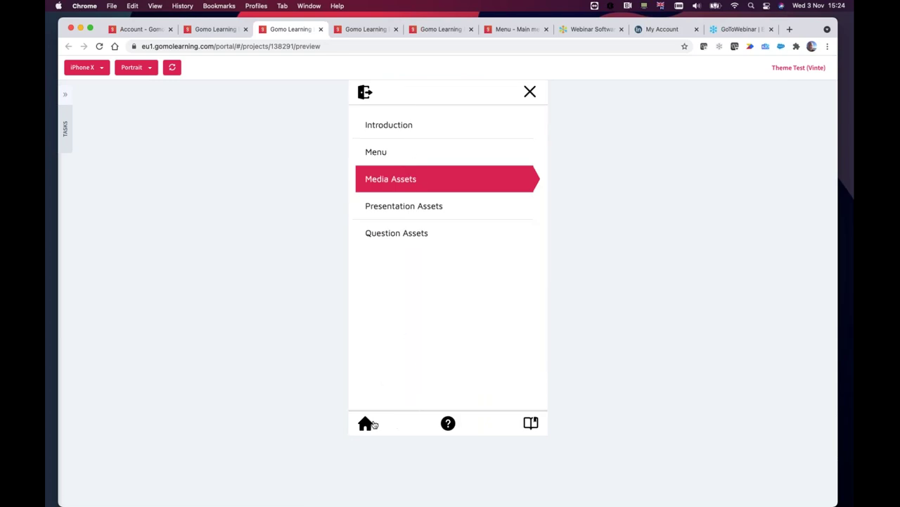
pyautogui.click(367, 423)
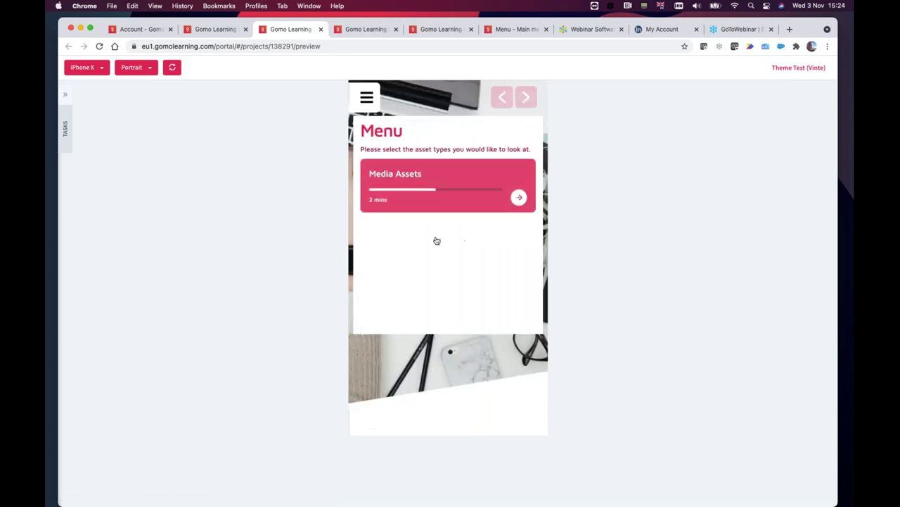
pyautogui.click(520, 259)
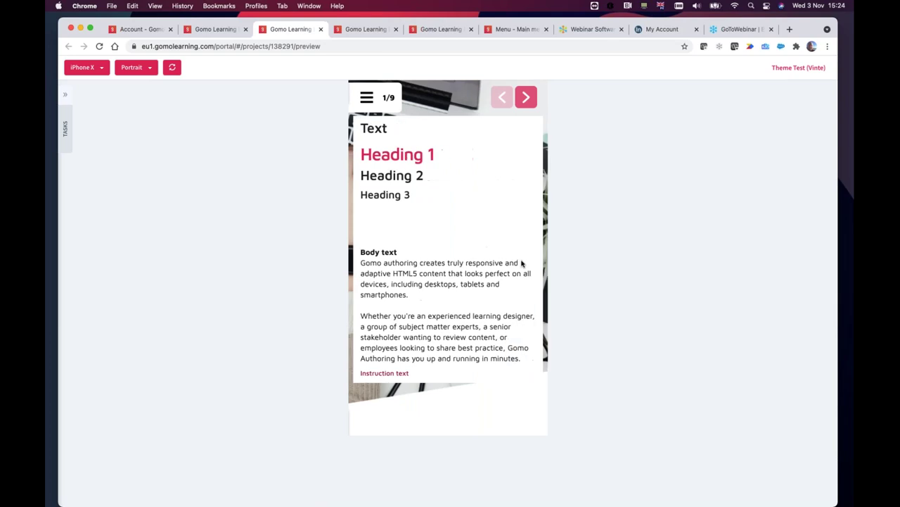
# Page through Image, Accordion, Buttons and Carousel to the Comicstrip screen, 6 of 9.
pyautogui.click(527, 97)
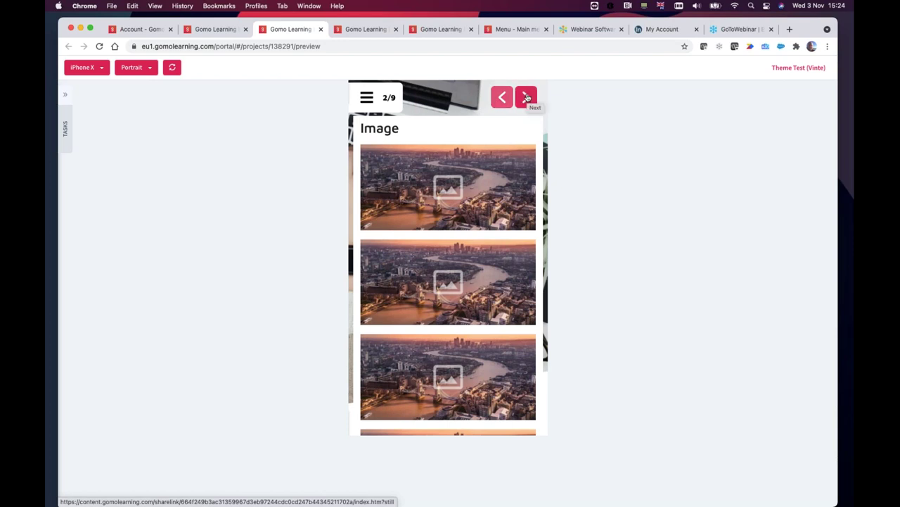
pyautogui.click(526, 98)
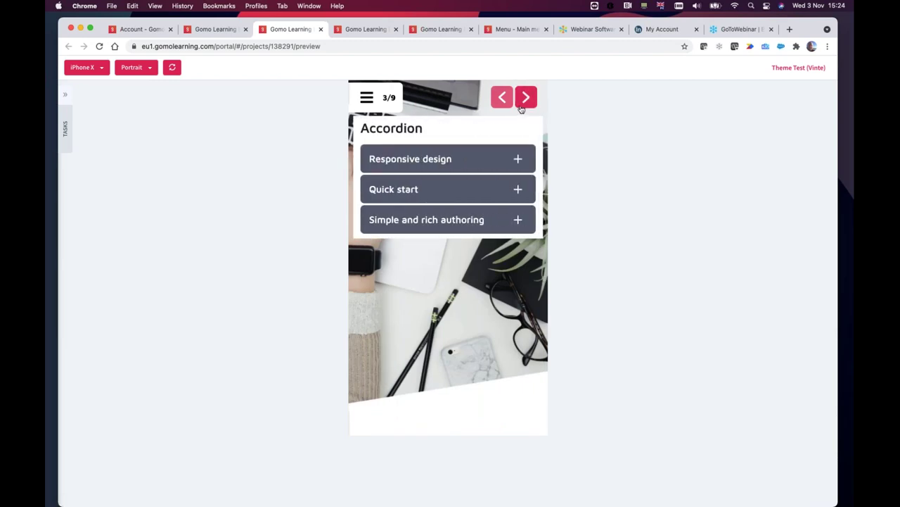
pyautogui.click(528, 96)
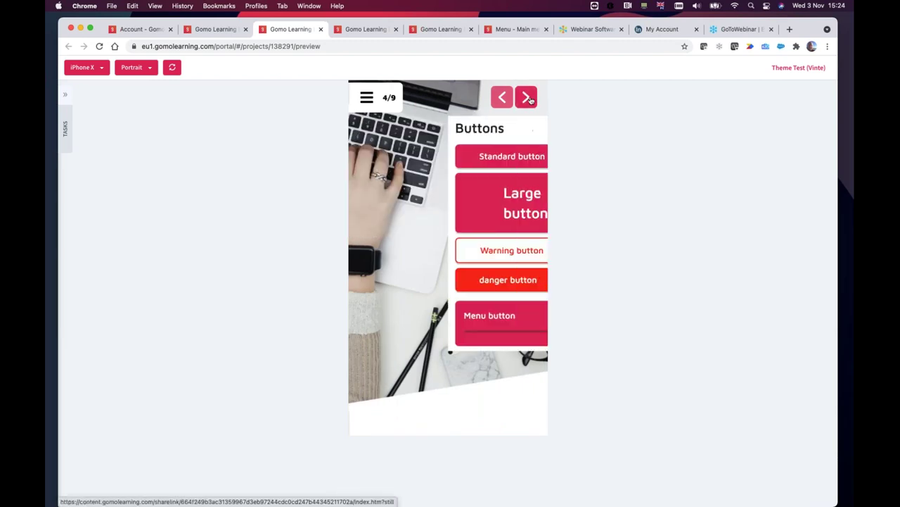
pyautogui.click(527, 98)
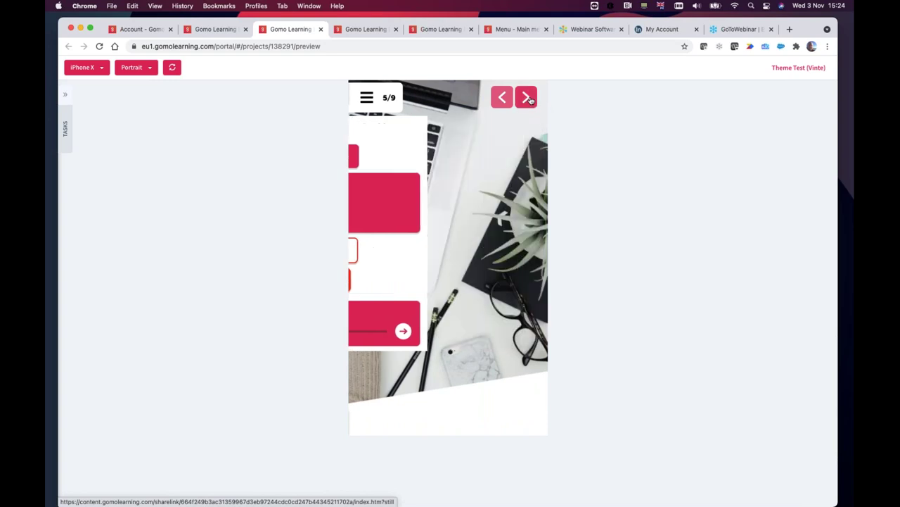
pyautogui.click(528, 98)
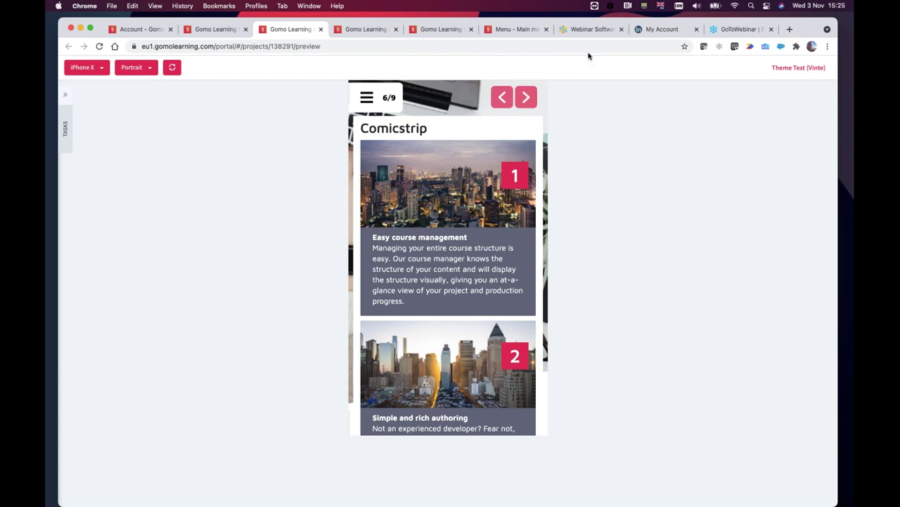
pyautogui.click(216, 29)
# Open Course Settings and view the Theme section with Vinte selected among available themes.
pyautogui.click(175, 97)
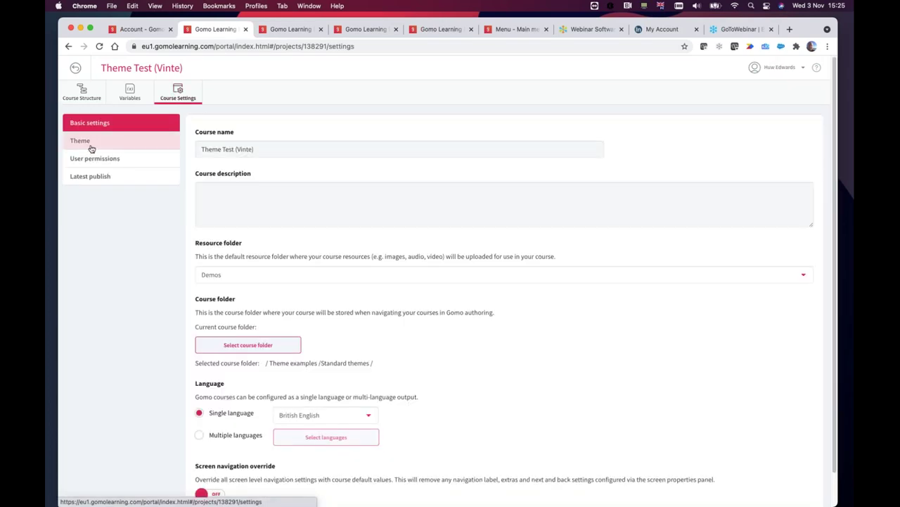
pyautogui.click(93, 141)
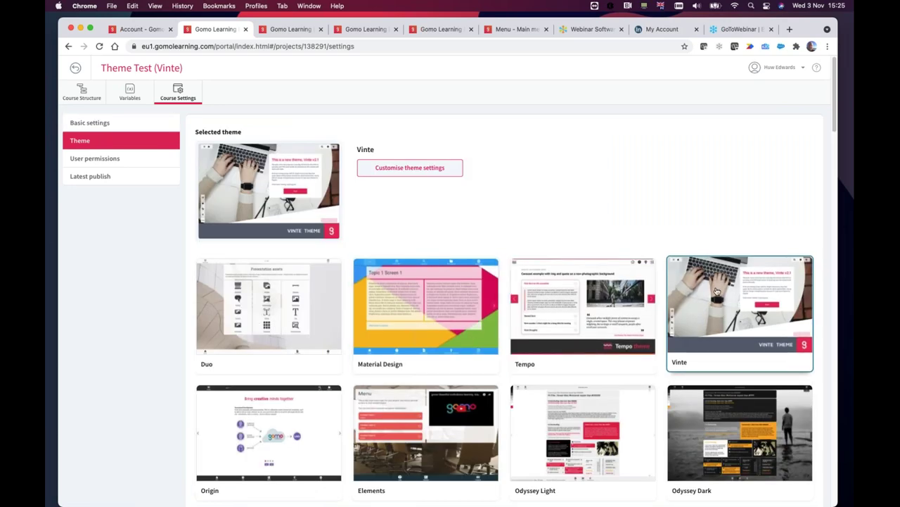
pyautogui.scroll(-5, 717, 292)
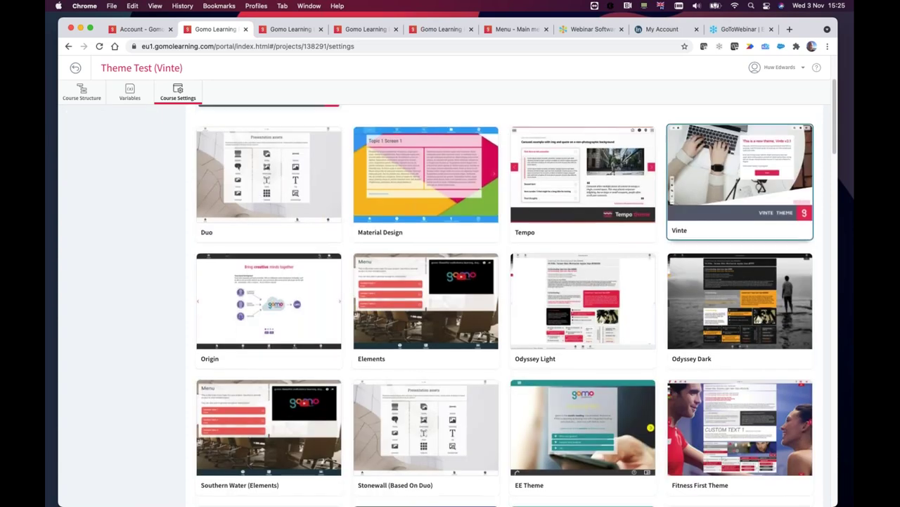
pyautogui.scroll(5, 772, 321)
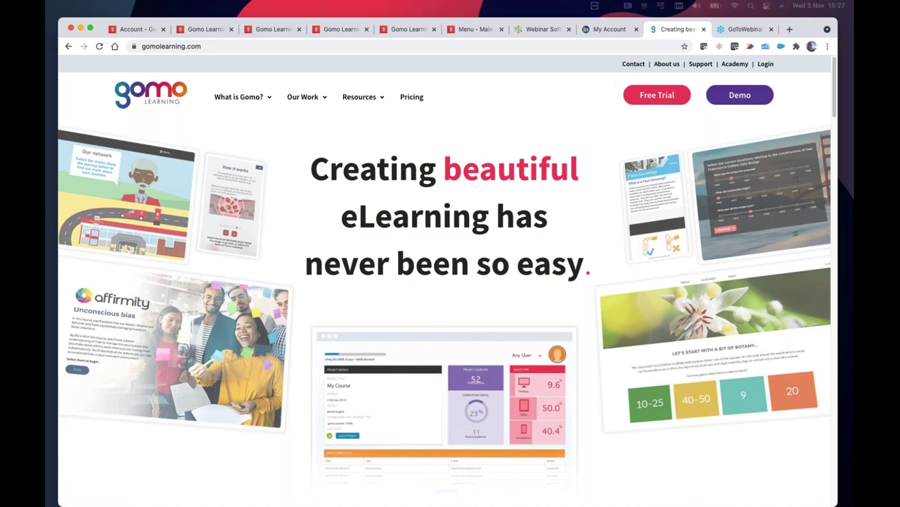
# Go to the Contact us page on gomolearning.com.
pyautogui.click(628, 66)
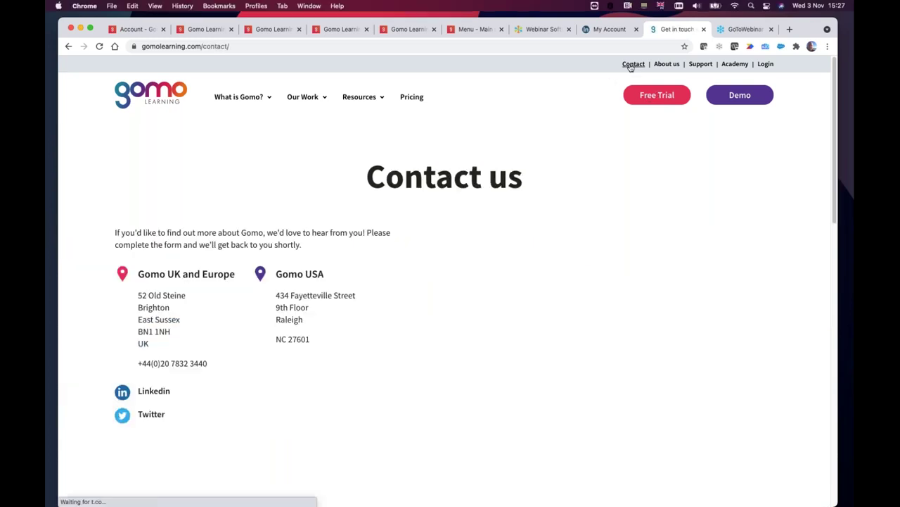